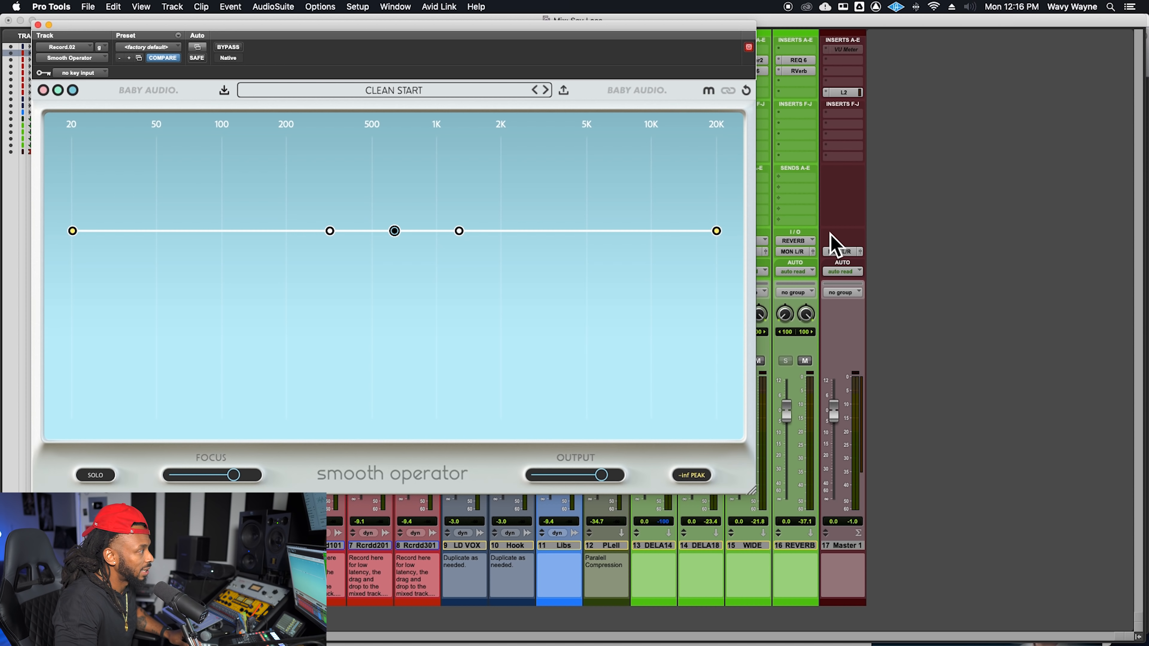
- Try the threshold at 0.0 dB and the upper offset node at about 3689 Hz and -0.7 dB, and reset the curve
{"action": "left_click_drag", "start_coordinate": [393, 232], "coordinate": [393, 138]}
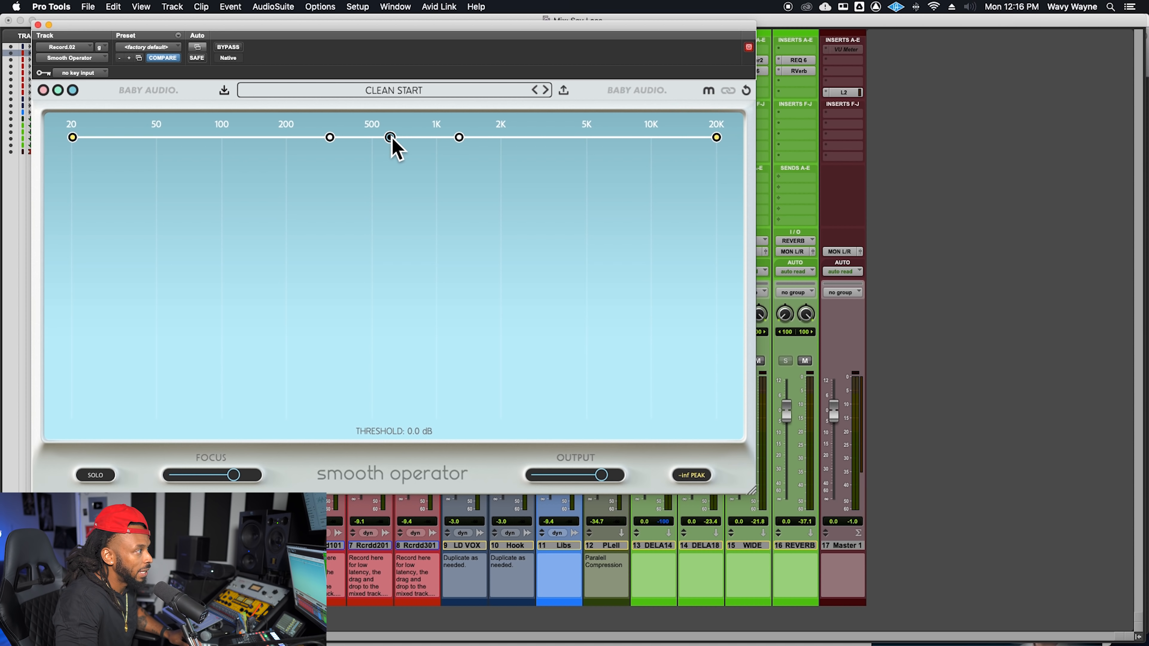
{"action": "left_click_drag", "start_coordinate": [392, 138], "coordinate": [564, 242]}
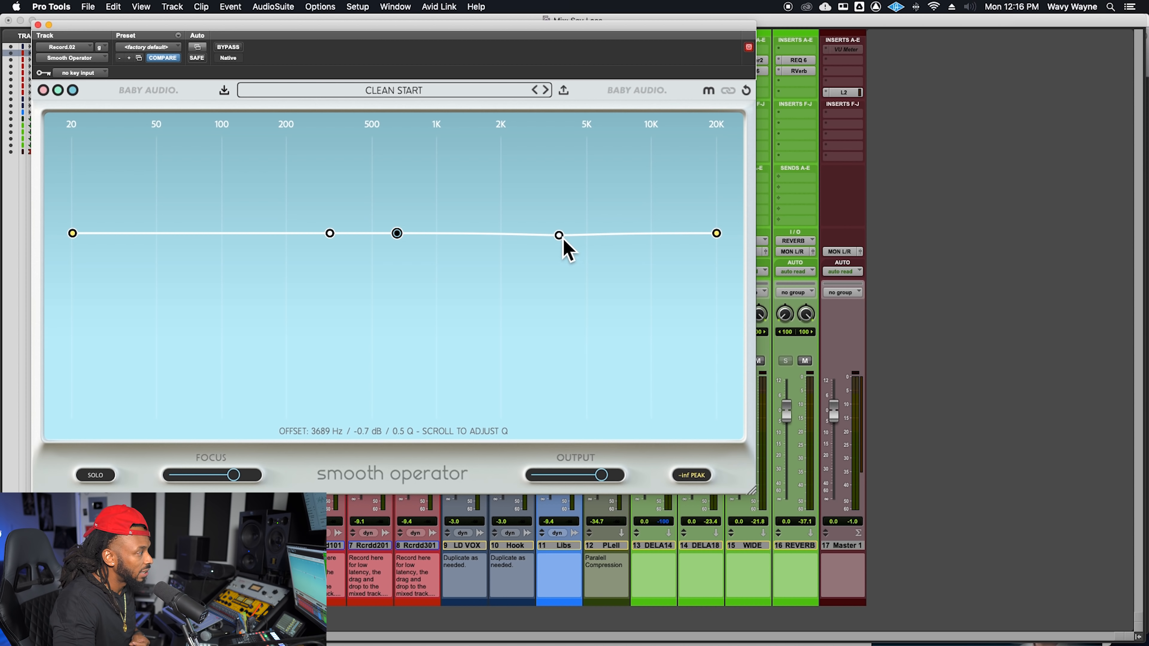
{"action": "left_click", "coordinate": [745, 91]}
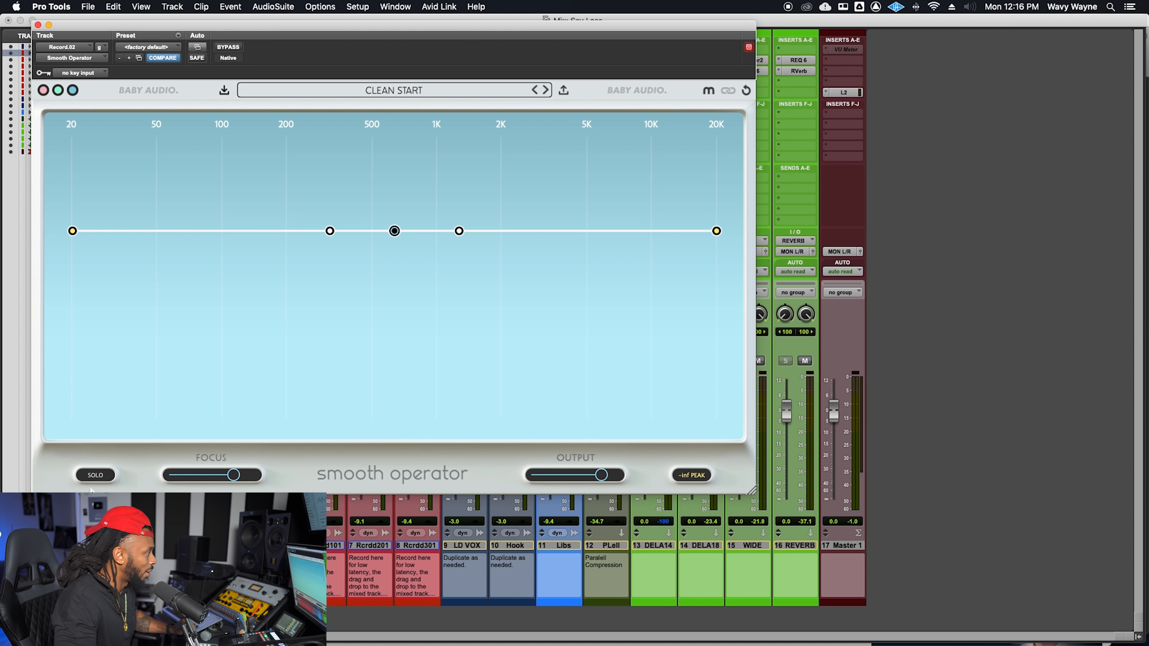
{"action": "left_click_drag", "start_coordinate": [72, 231], "coordinate": [72, 231]}
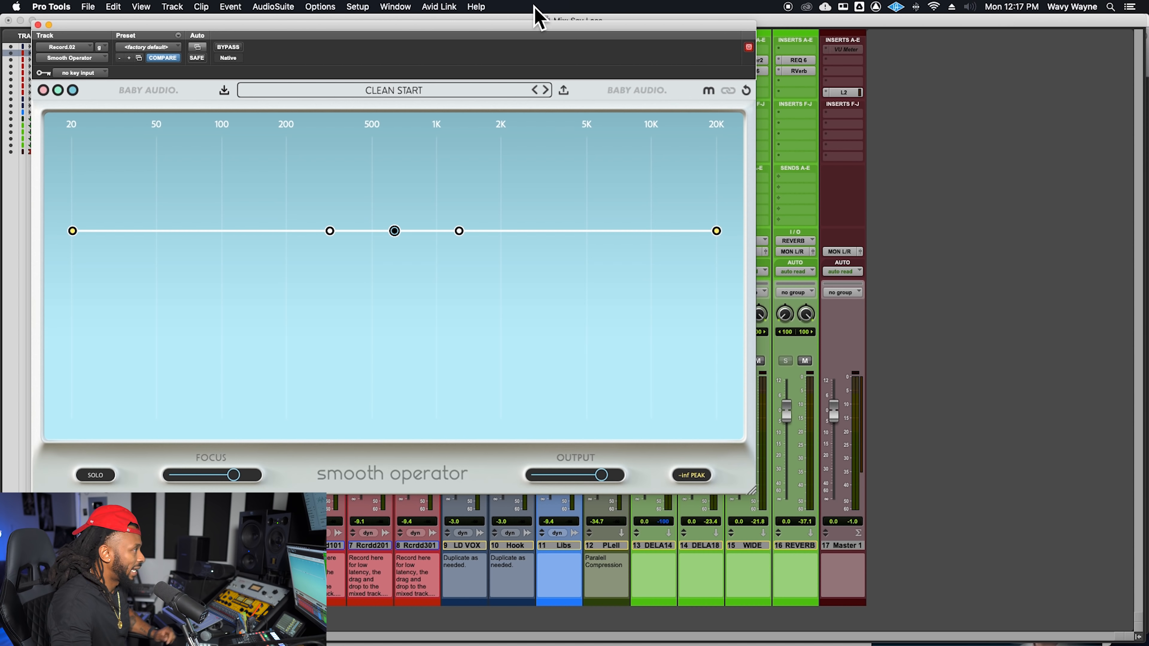
- Switch to the Edit window, set the playback start at 0|3|852 and reposition the plugin window over the timeline
{"action": "left_click_drag", "start_coordinate": [543, 27], "coordinate": [760, 63]}
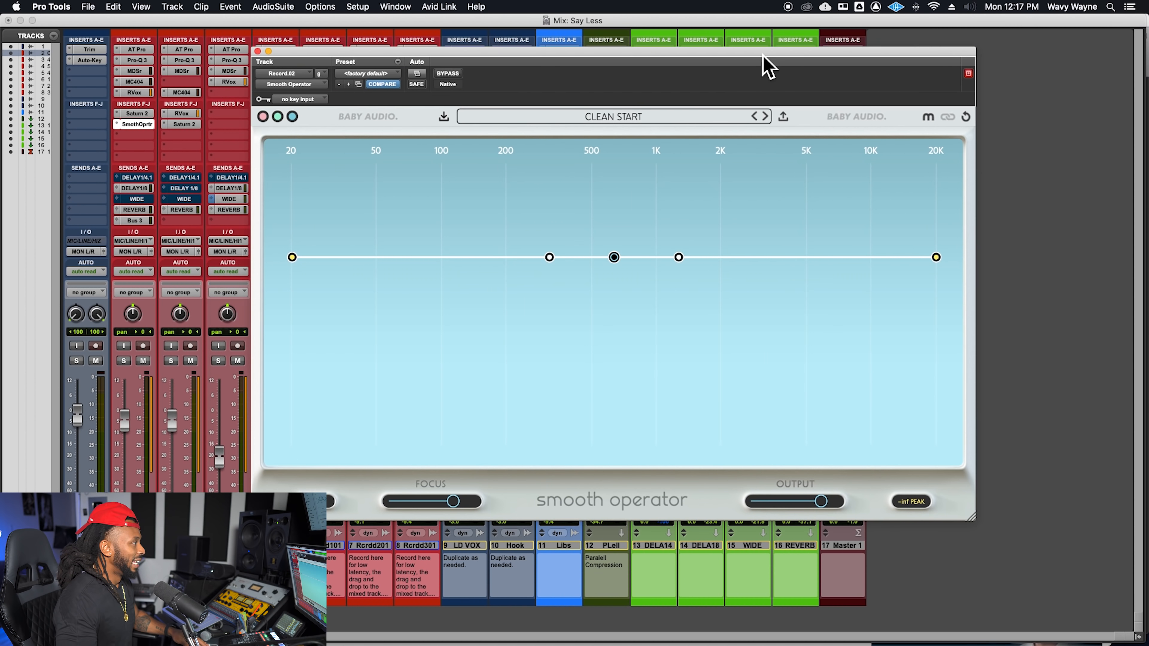
{"action": "left_click", "coordinate": [129, 365]}
{"action": "key", "text": "super+equal"}
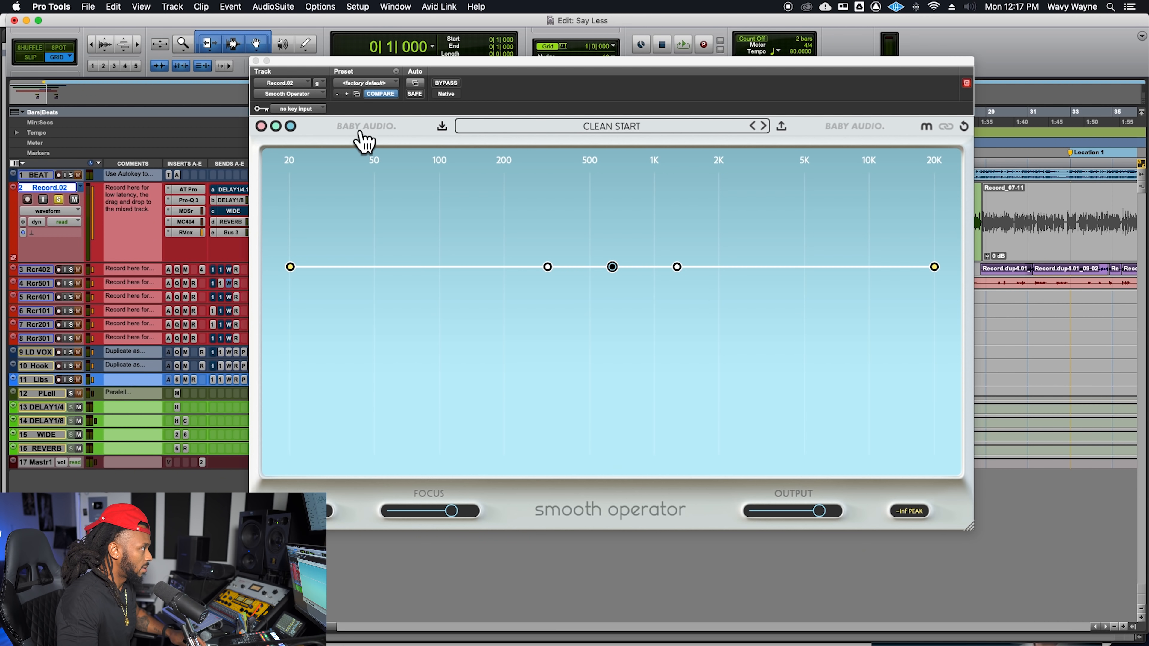
{"action": "left_click_drag", "start_coordinate": [371, 81], "coordinate": [358, 294]}
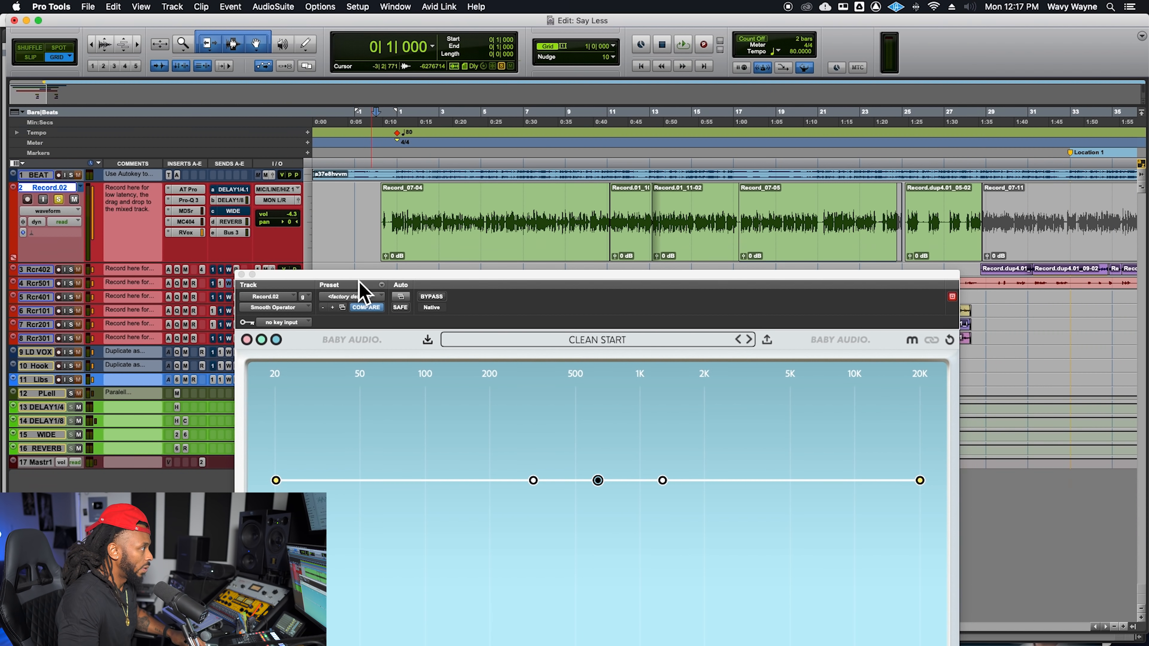
{"action": "left_click", "coordinate": [398, 171]}
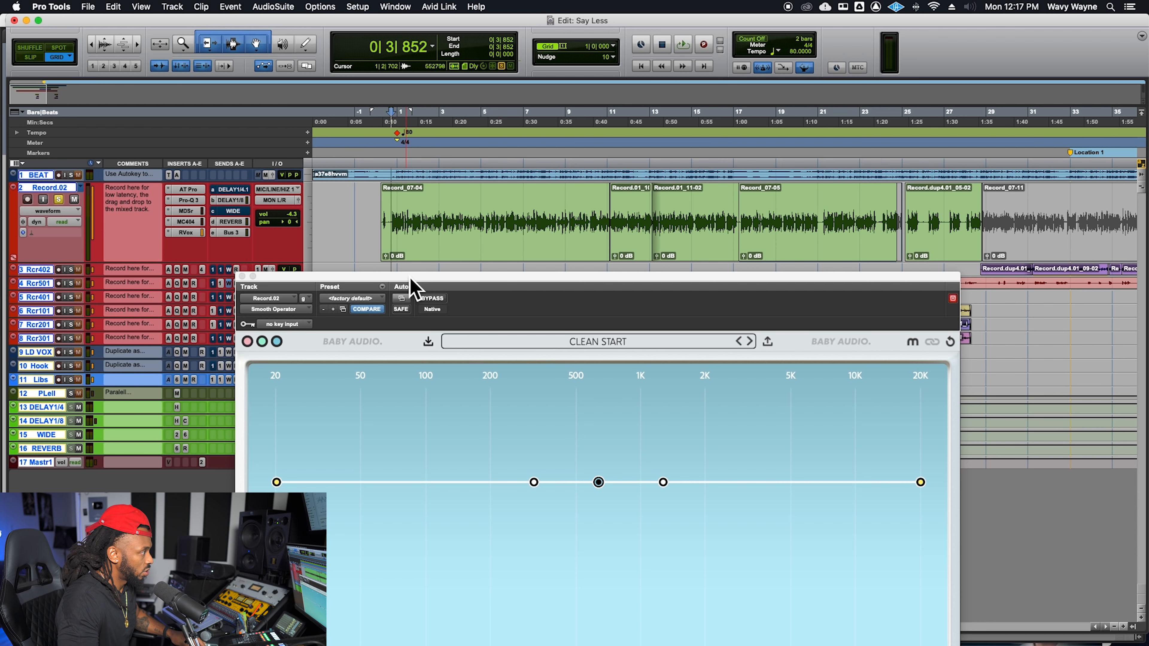
{"action": "left_click_drag", "start_coordinate": [413, 277], "coordinate": [359, 138]}
- Audition the vocal briefly and try the threshold at about -20.8 dB and -31.5 dB
{"action": "key", "text": "space"}
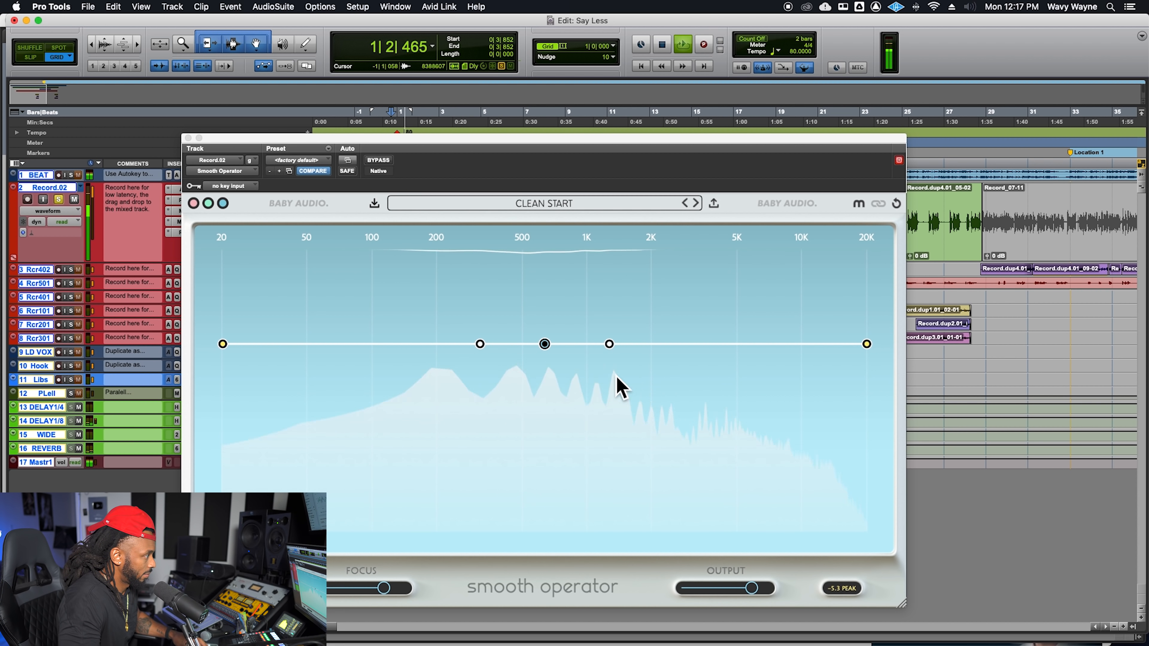
{"action": "key", "text": "space"}
{"action": "left_click_drag", "start_coordinate": [555, 350], "coordinate": [553, 316]}
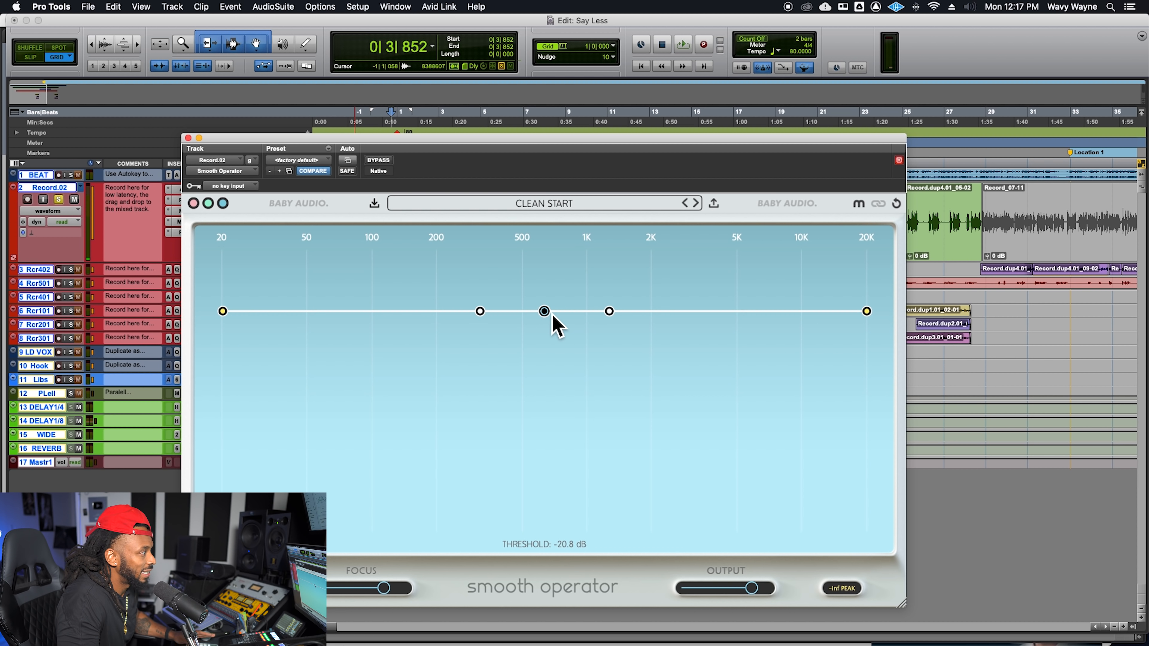
{"action": "left_click_drag", "start_coordinate": [553, 317], "coordinate": [551, 349]}
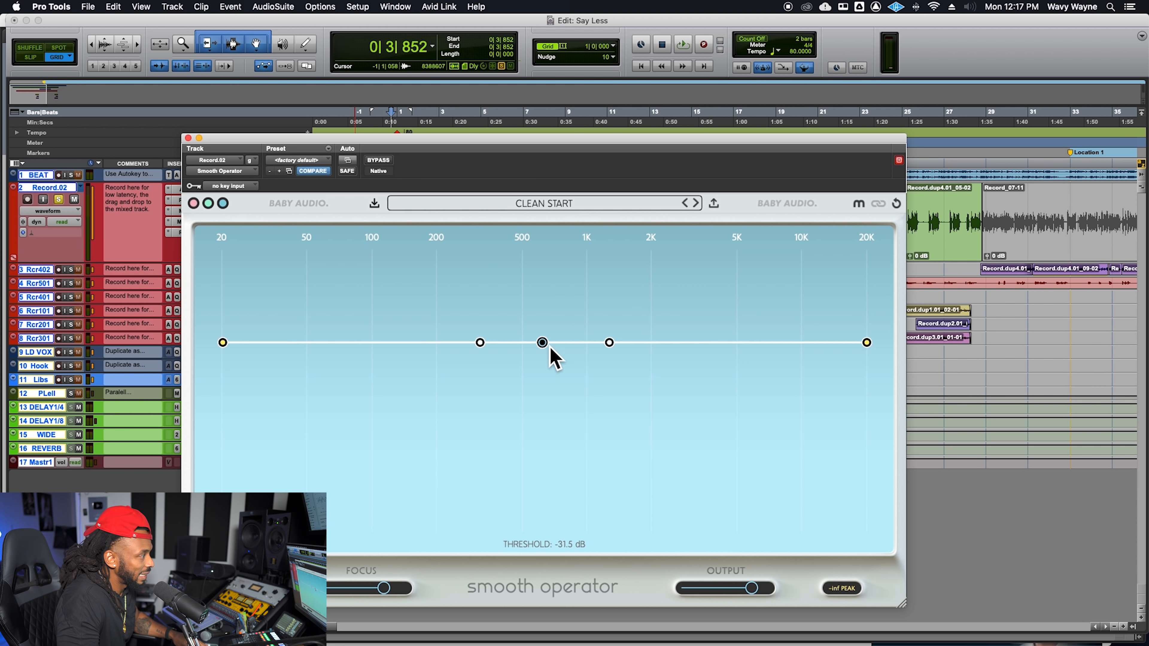
{"action": "left_click_drag", "start_coordinate": [542, 345], "coordinate": [545, 351]}
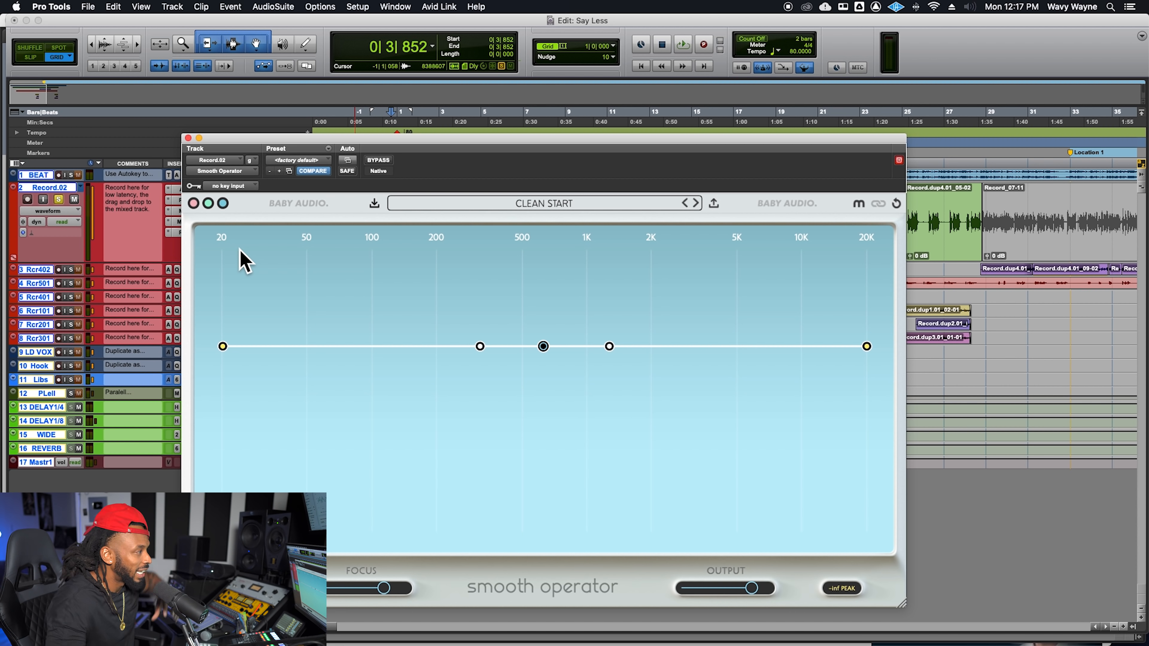
- Try raising the threshold to about -17.8 dB while the vocal plays, and stop playback
{"action": "key", "text": "space"}
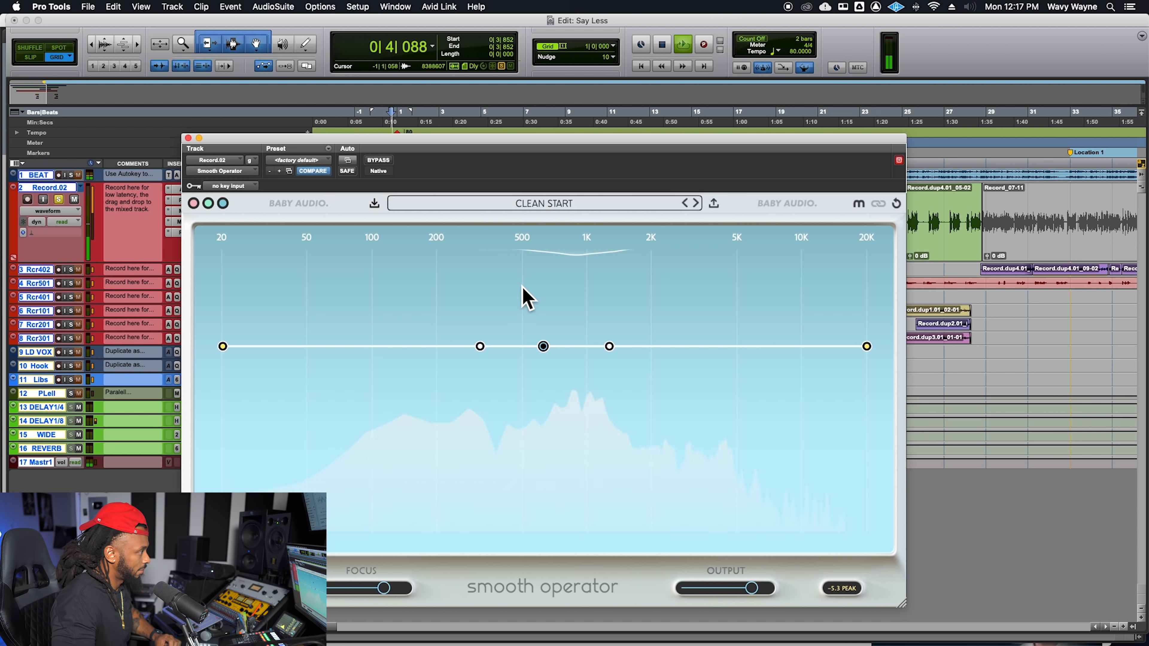
{"action": "left_click_drag", "start_coordinate": [544, 346], "coordinate": [553, 303]}
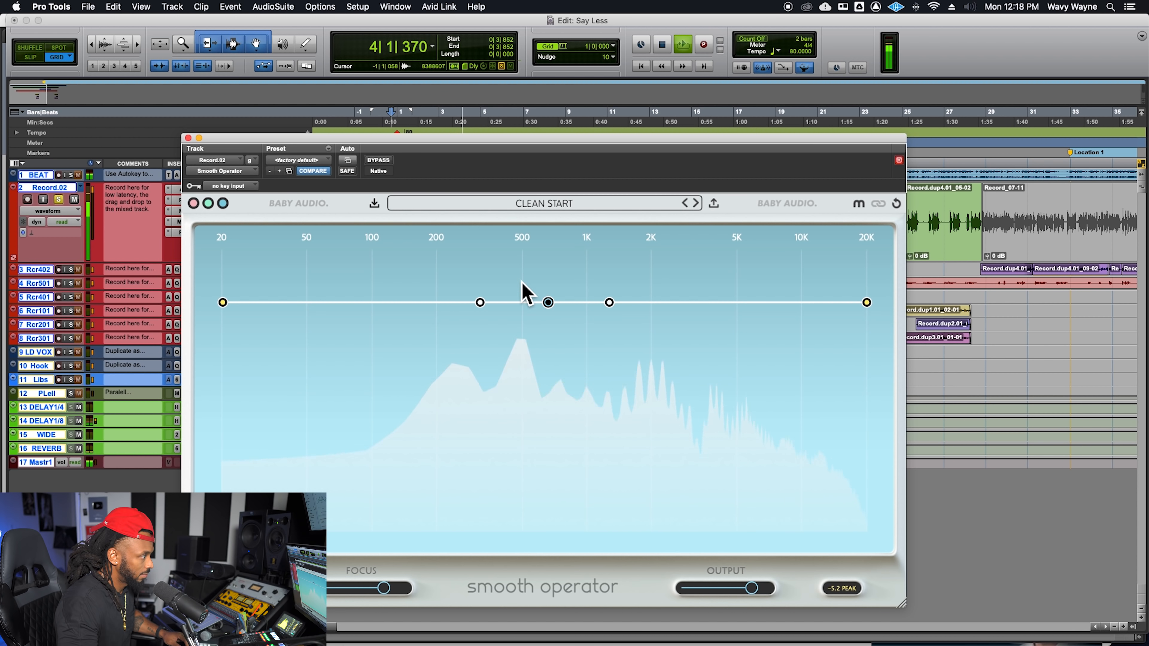
{"action": "key", "text": "space"}
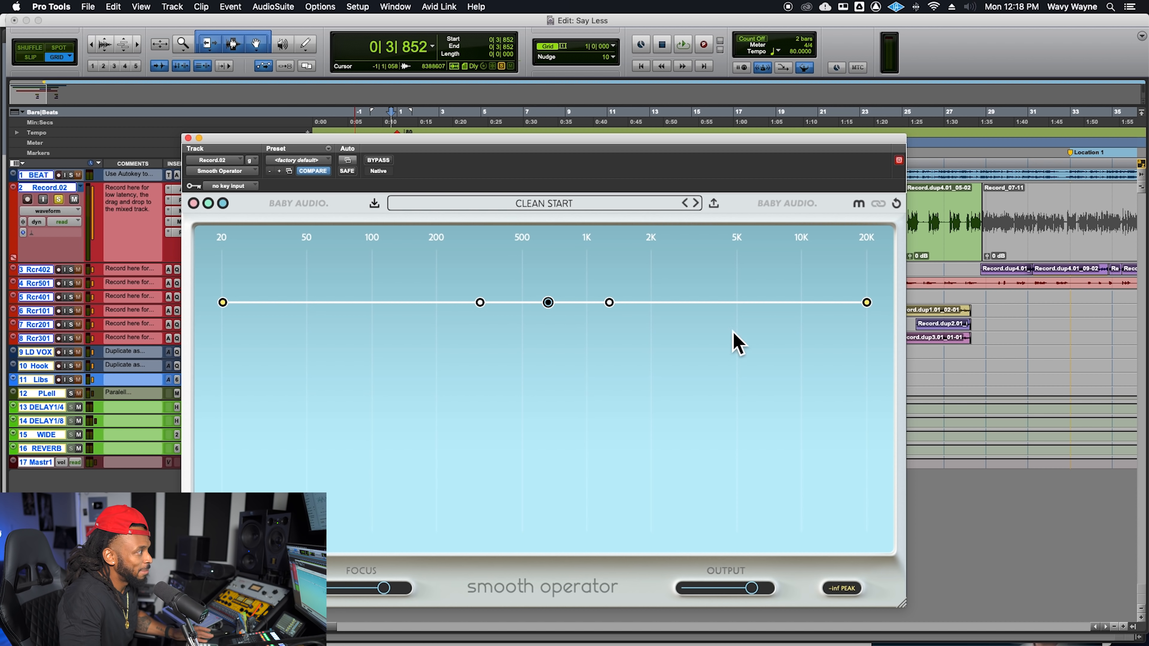
- Try a downward-sloping curve during playback by lowering the threshold, the upper offset node and the 20K end node
{"action": "mouse_move", "coordinate": [548, 308]}
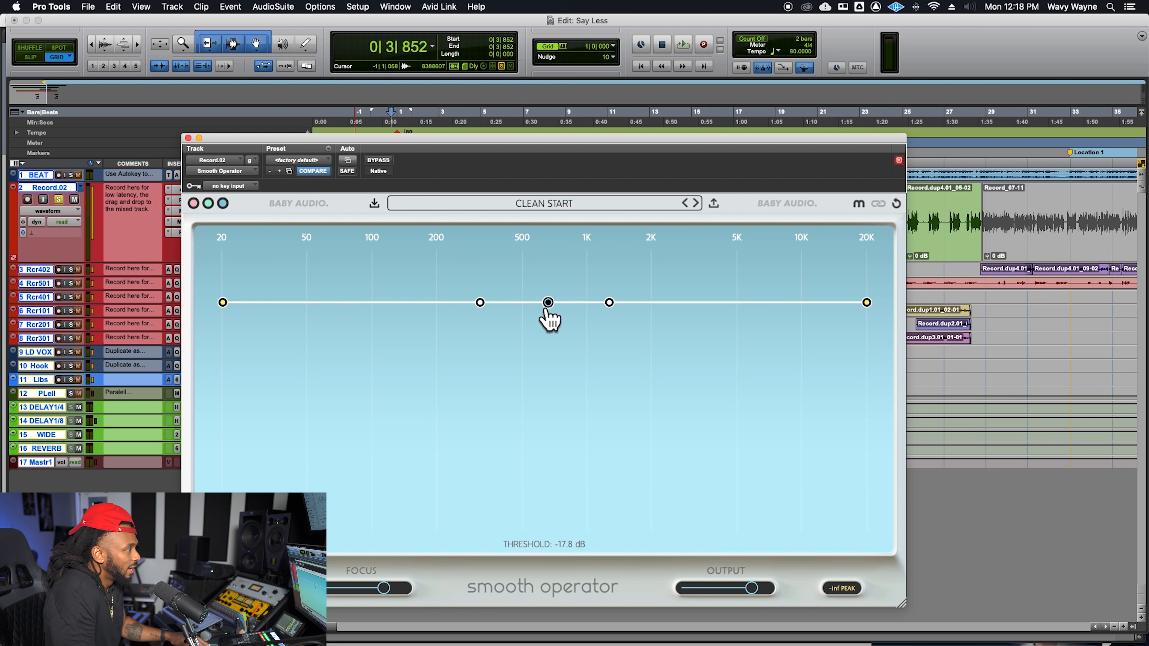
{"action": "key", "text": "space"}
{"action": "left_click_drag", "start_coordinate": [553, 321], "coordinate": [606, 377]}
{"action": "left_click_drag", "start_coordinate": [867, 331], "coordinate": [865, 436]}
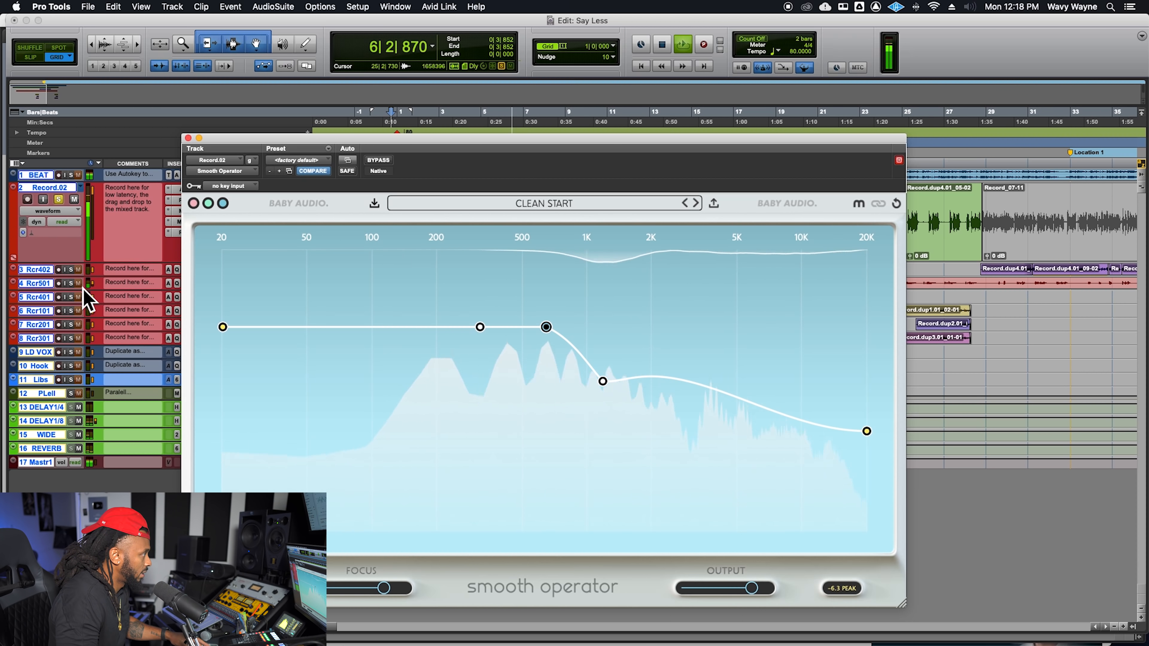
- Enlarge the Record.dp5.01 track in the Edit window, restart playback and place the plugin window beside the track controls
{"action": "left_click_drag", "start_coordinate": [258, 149], "coordinate": [511, 147]}
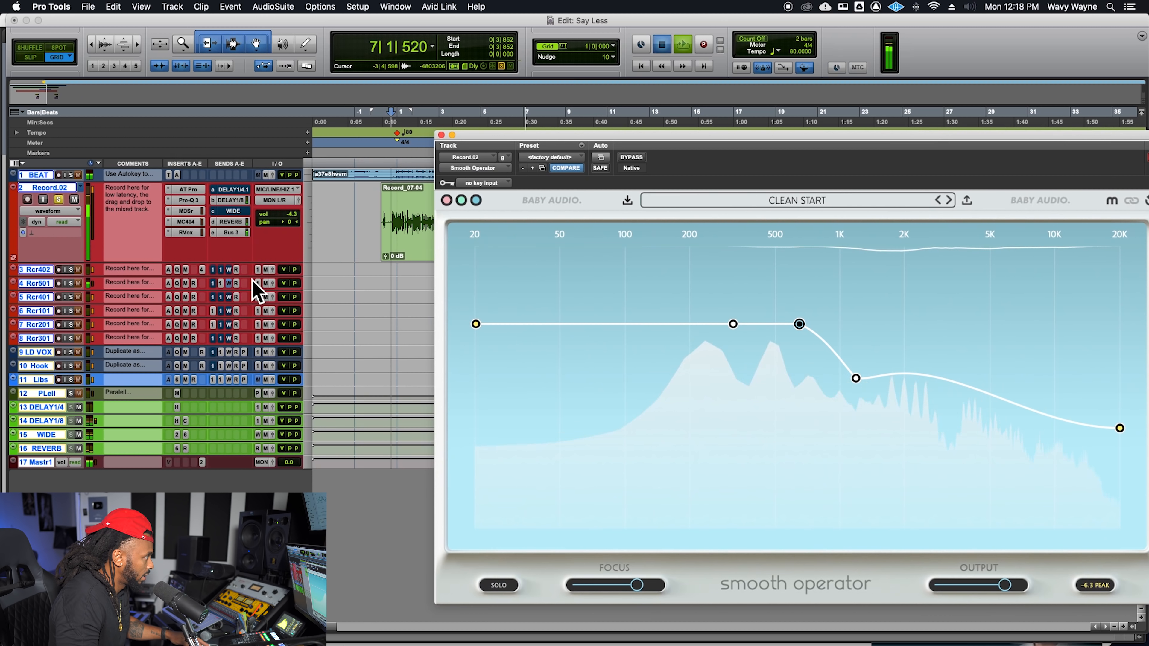
{"action": "key", "text": "space"}
{"action": "left_click_drag", "start_coordinate": [241, 290], "coordinate": [229, 324]}
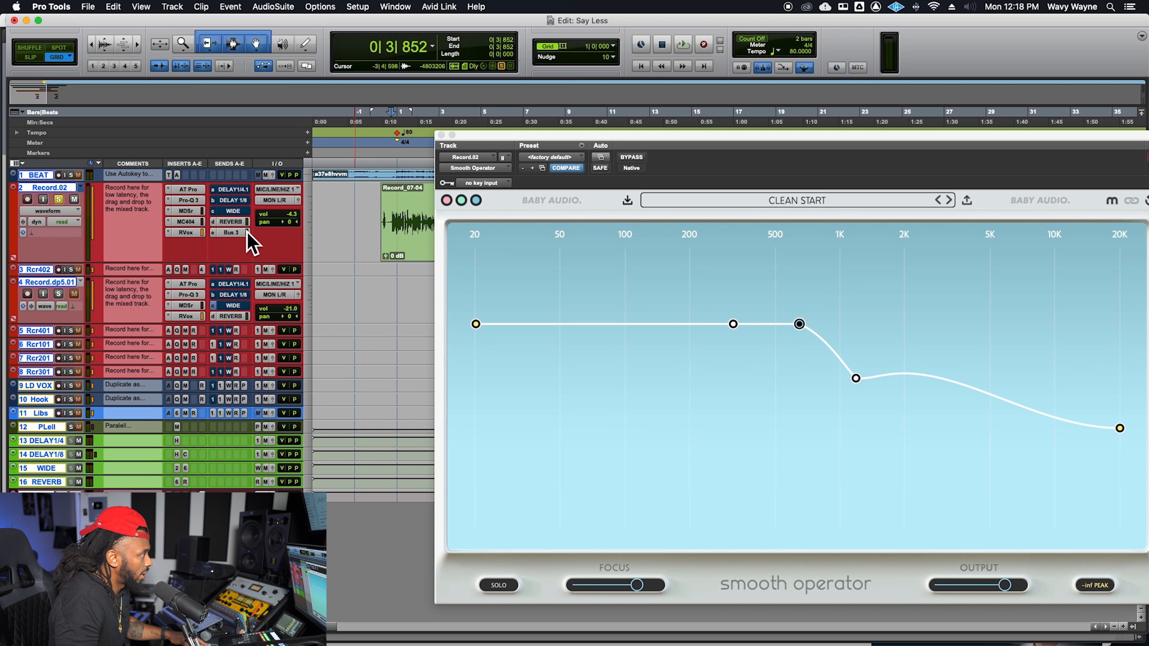
{"action": "key", "text": "space"}
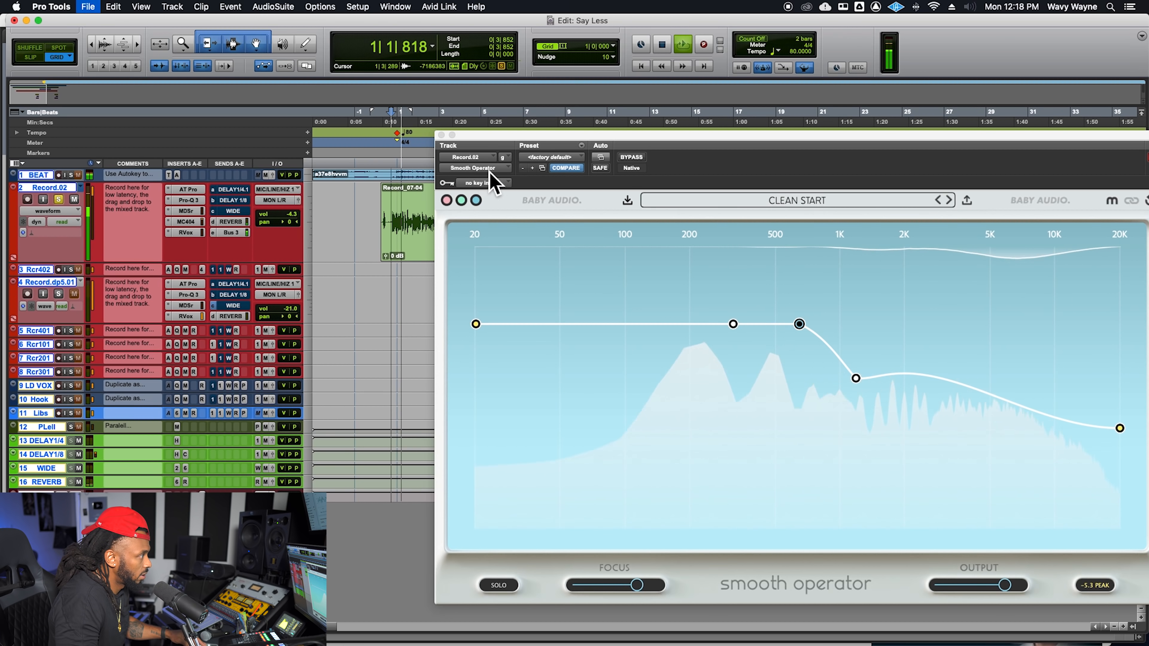
{"action": "left_click_drag", "start_coordinate": [509, 141], "coordinate": [360, 117]}
- Try the lower offset node at about 223 Hz and -7.6 dB with both higher nodes shifted down in frequency, and compare with the plugin bypassed
{"action": "left_click_drag", "start_coordinate": [583, 301], "coordinate": [554, 331]}
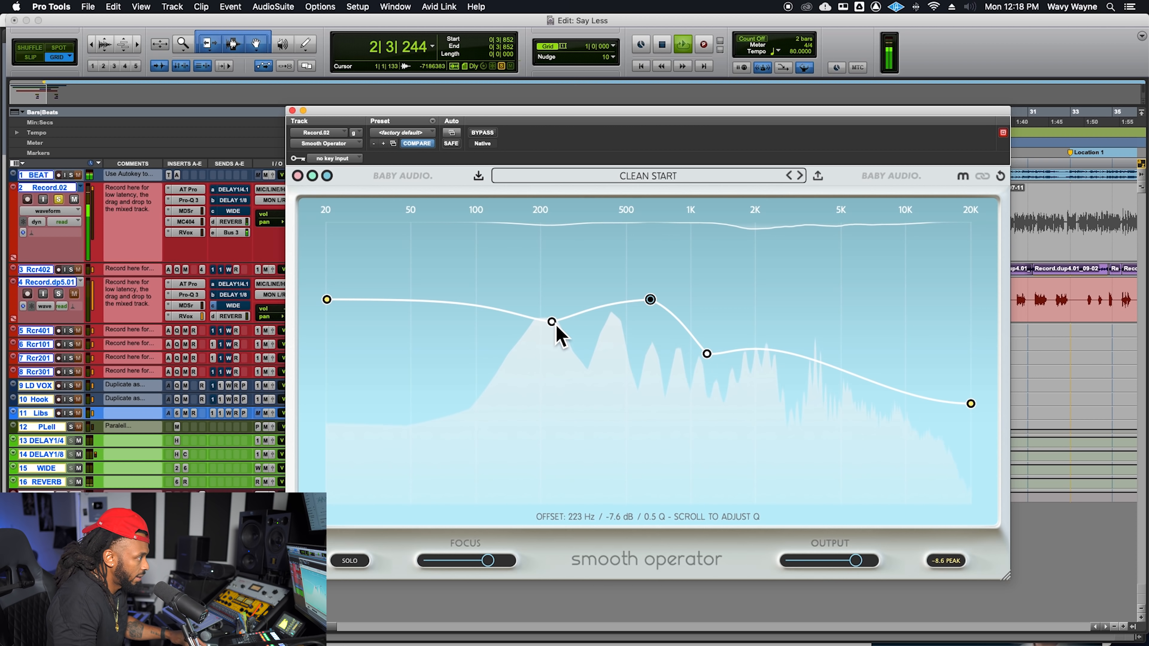
{"action": "left_click_drag", "start_coordinate": [661, 307], "coordinate": [618, 306]}
{"action": "left_click_drag", "start_coordinate": [708, 371], "coordinate": [680, 352]}
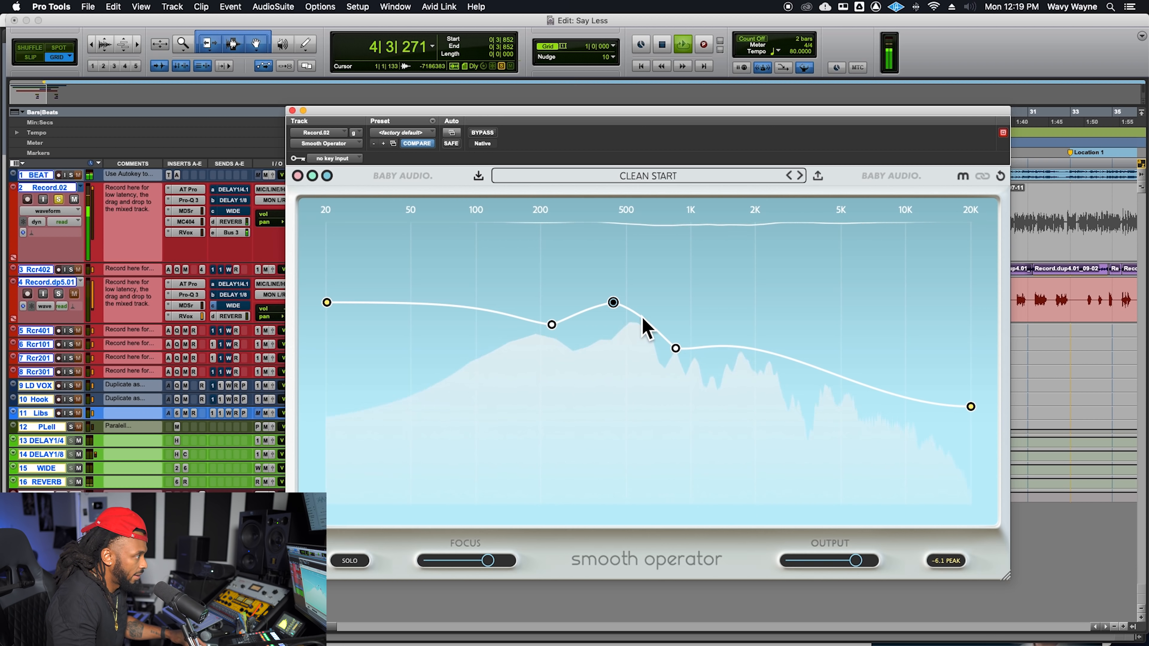
{"action": "left_click", "coordinate": [400, 177]}
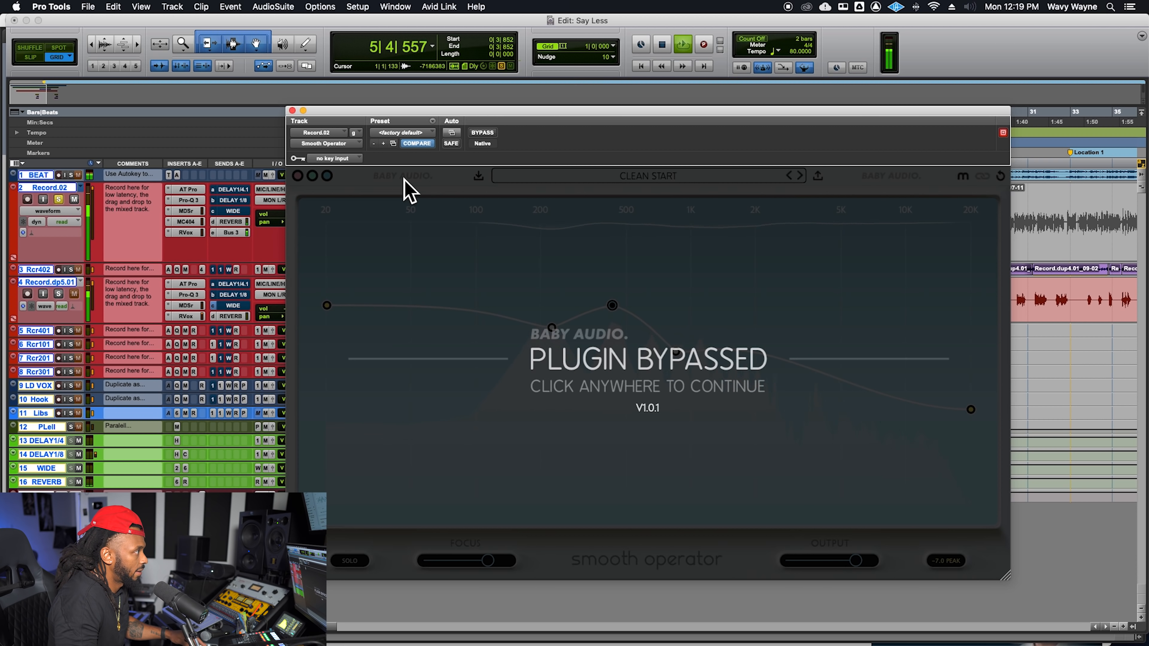
{"action": "left_click", "coordinate": [403, 182]}
- Try a strongly sloped curve with the upper node near 4 kHz, the threshold at -51.2 dB and a lowered 20 Hz end, and reset the curve
{"action": "left_click_drag", "start_coordinate": [705, 372], "coordinate": [820, 371]}
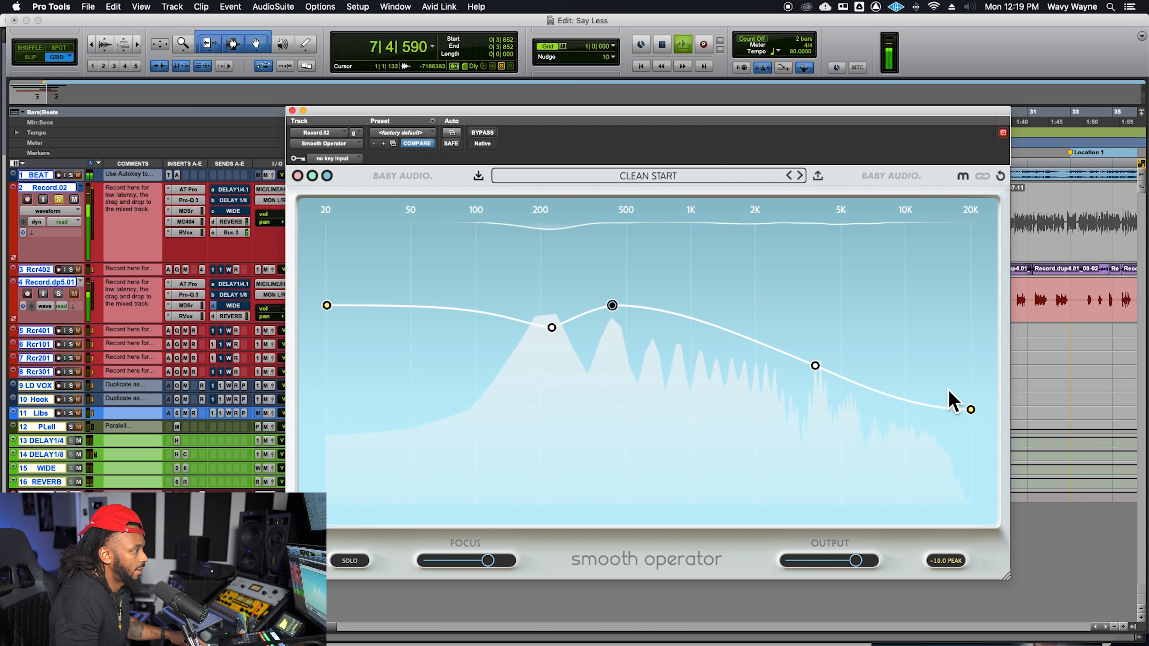
{"action": "left_click_drag", "start_coordinate": [615, 307], "coordinate": [621, 376]}
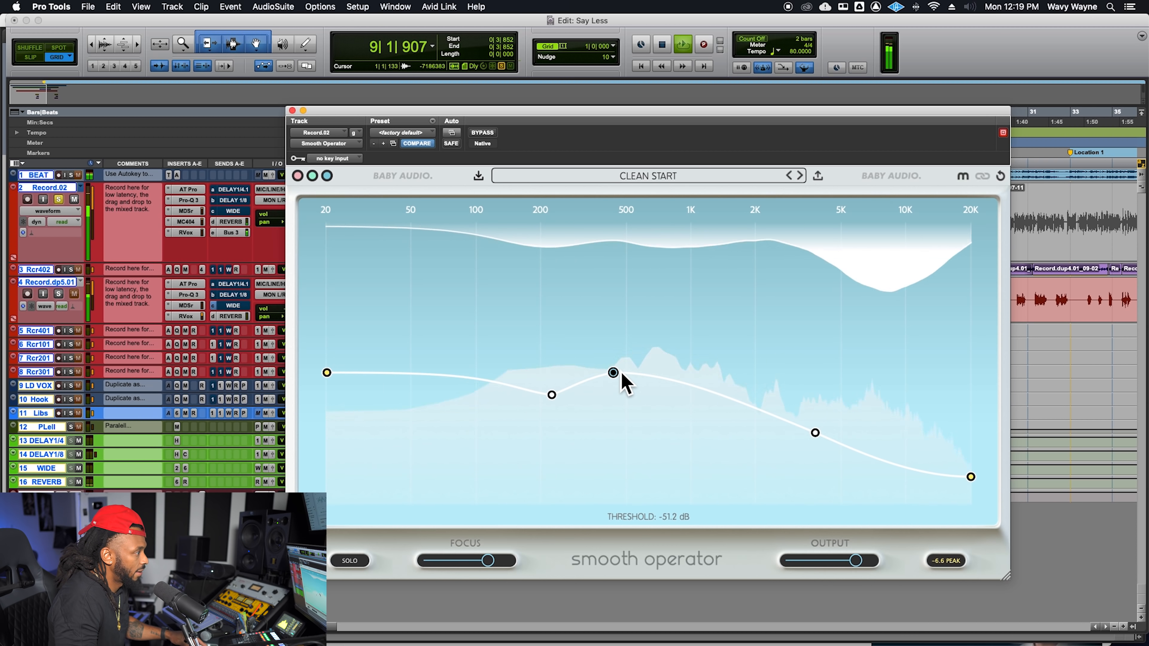
{"action": "left_click_drag", "start_coordinate": [621, 372], "coordinate": [634, 311]}
{"action": "left_click_drag", "start_coordinate": [326, 308], "coordinate": [352, 448]}
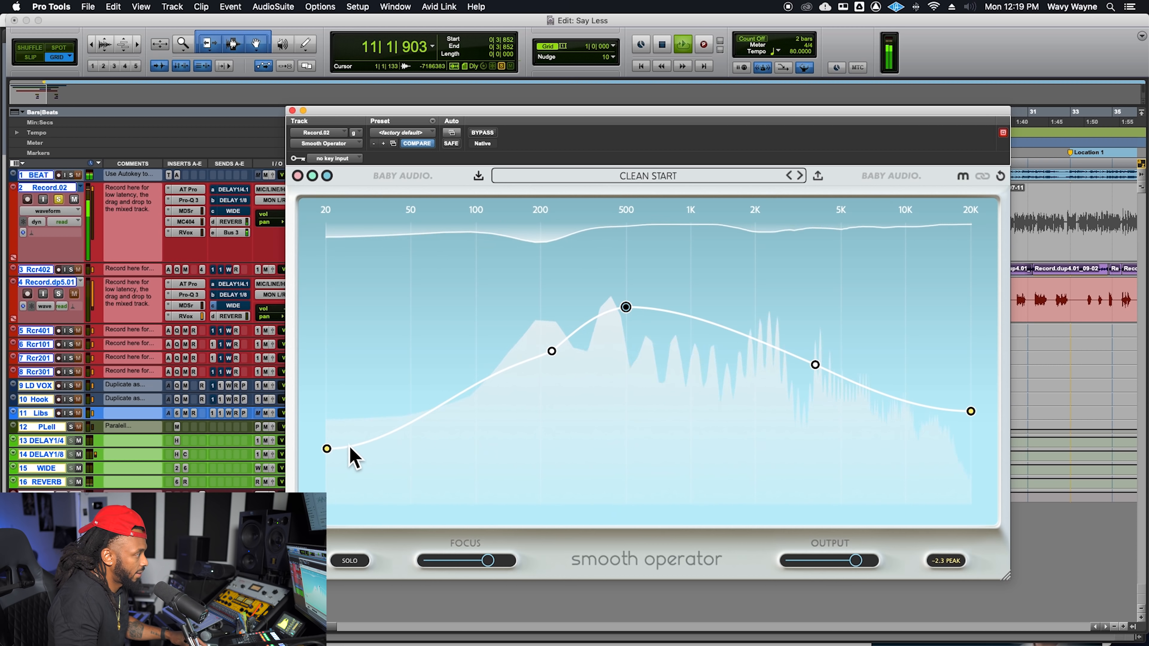
{"action": "mouse_move", "coordinate": [551, 352]}
{"action": "left_mouse_down"}
{"action": "mouse_move", "coordinate": [541, 249]}
{"action": "mouse_move", "coordinate": [539, 359]}
{"action": "left_mouse_up"}
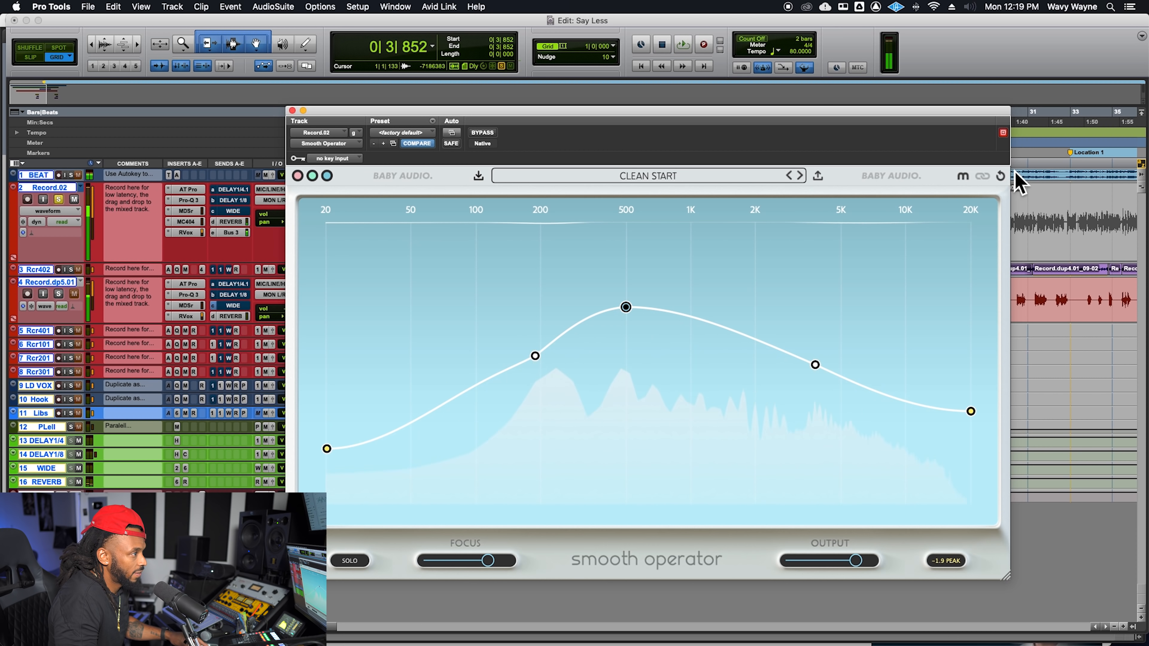
{"action": "left_click", "coordinate": [1001, 176]}
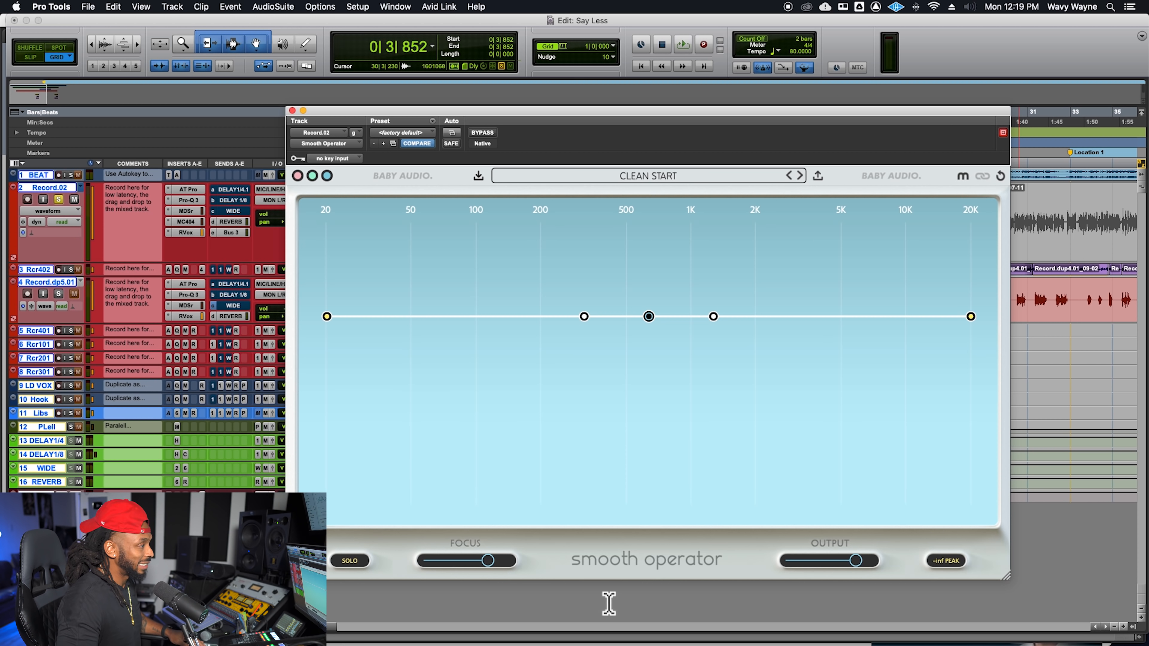
- Audition the vocal, raise the threshold slightly and move the upper offset node to about 2504 Hz
{"action": "key", "text": "space"}
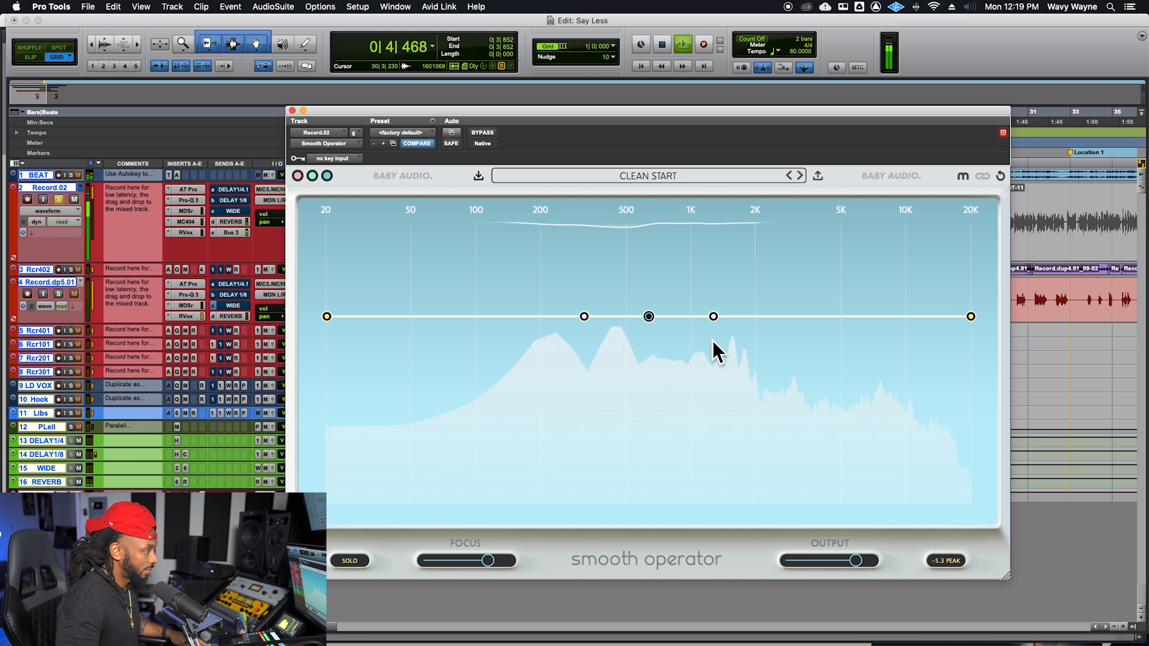
{"action": "key", "text": "space"}
{"action": "left_click_drag", "start_coordinate": [650, 319], "coordinate": [782, 307]}
{"action": "key", "text": "space"}
{"action": "key", "text": "space"}
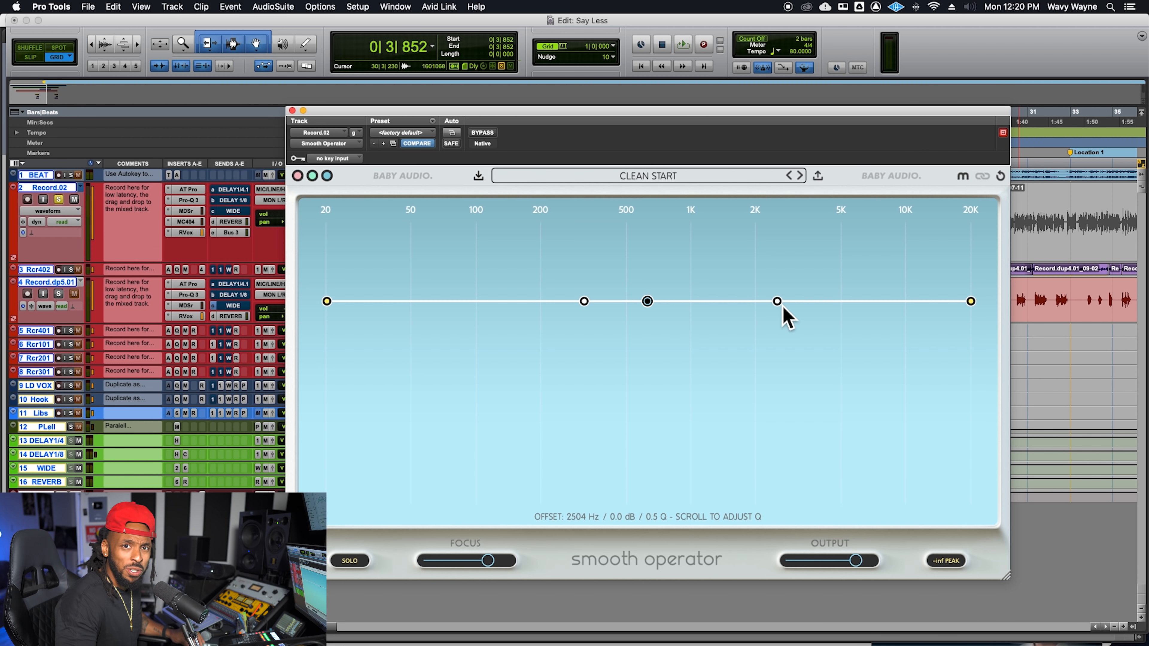
- Lower the upper offset node to about -9.7 dB at 2478 Hz and audition the vocal with the dip
{"action": "key", "text": "space"}
{"action": "left_click_drag", "start_coordinate": [782, 307], "coordinate": [782, 308]}
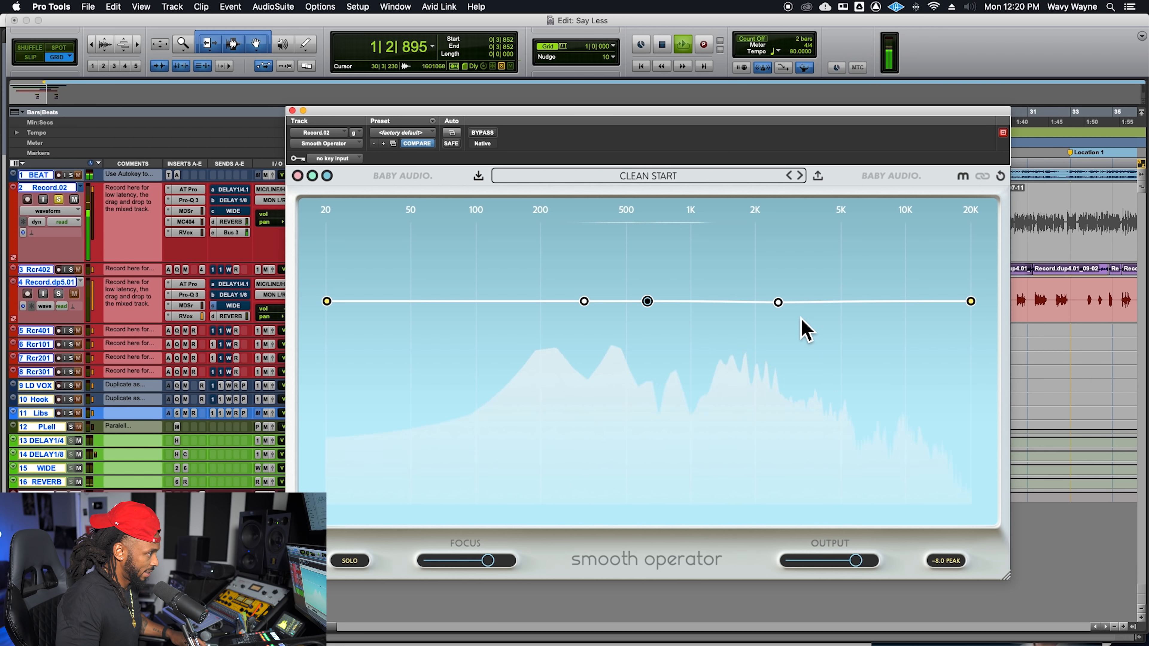
{"action": "key", "text": "space"}
{"action": "left_click_drag", "start_coordinate": [778, 307], "coordinate": [779, 332]}
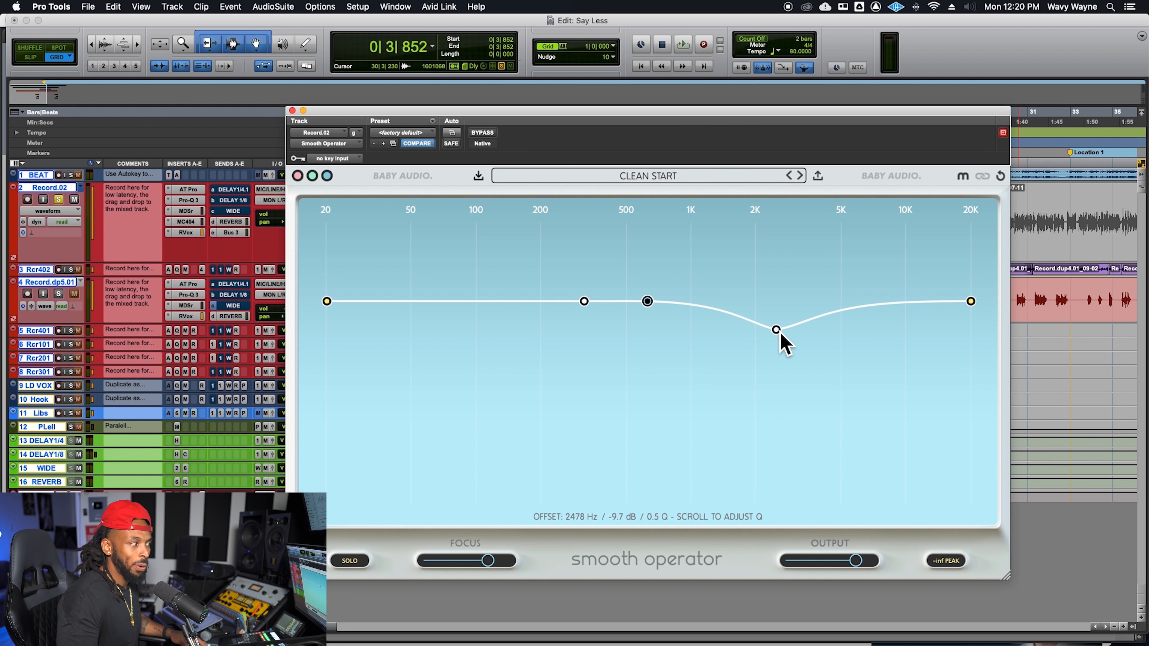
{"action": "key", "text": "space"}
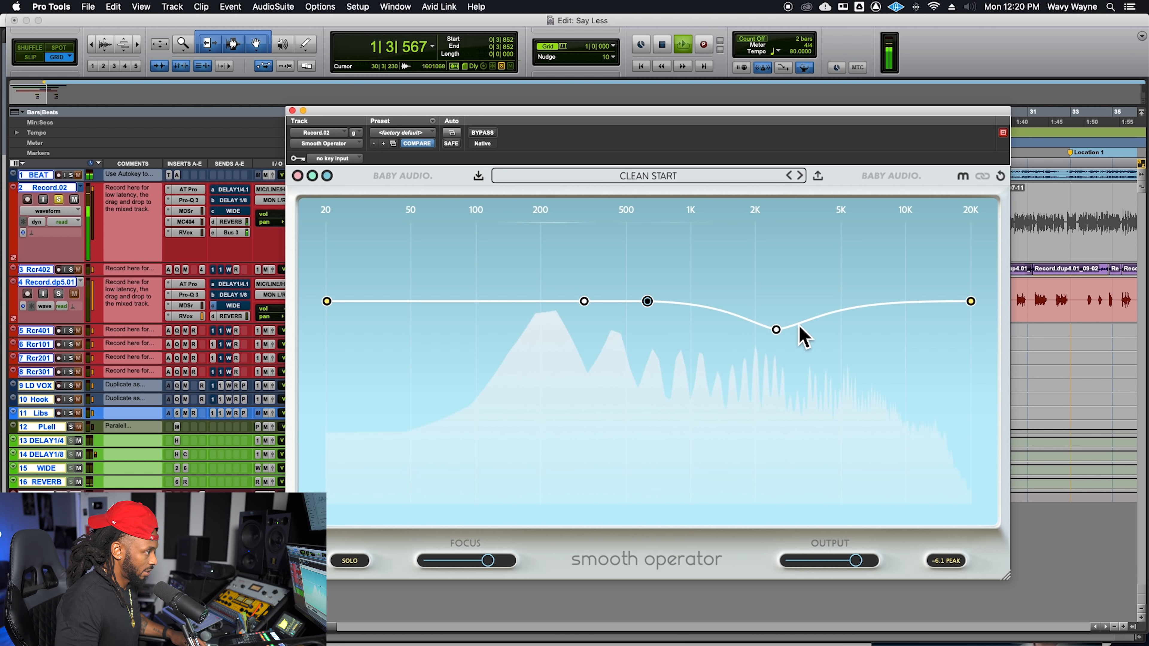
{"action": "key", "text": "space"}
- Narrow the dip of the 2478 Hz node to a Q of 2.8
{"action": "mouse_move", "coordinate": [777, 334]}
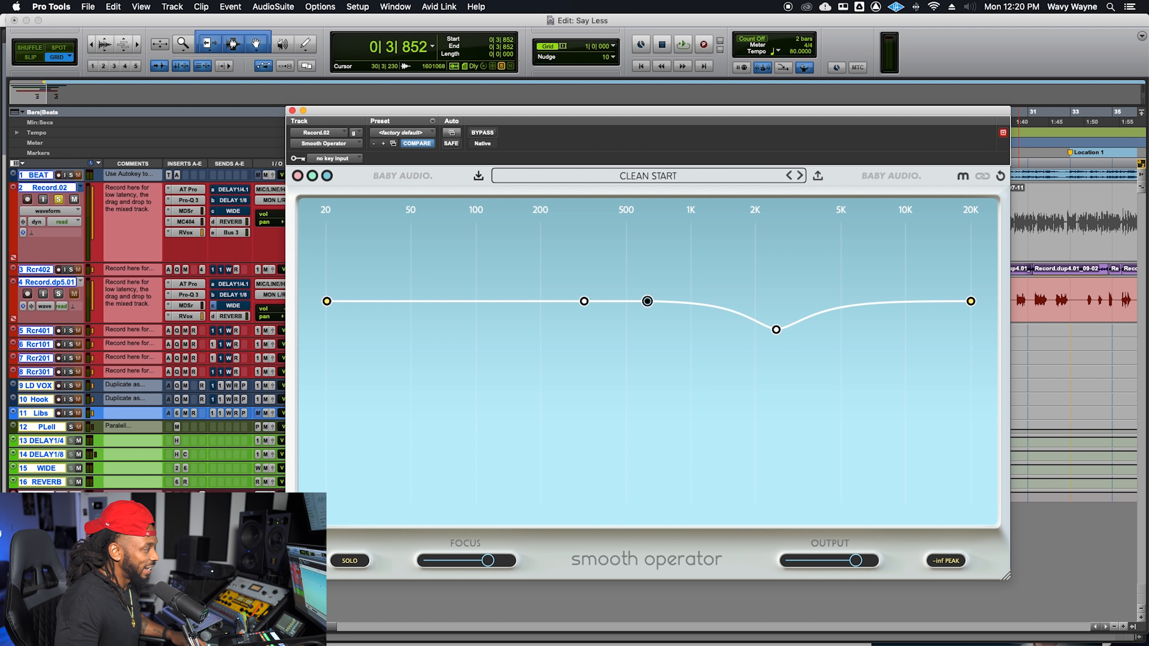
{"action": "scroll", "coordinate": [776, 334], "scroll_direction": "up", "scroll_amount": 3}
{"action": "scroll", "coordinate": [776, 334], "scroll_direction": "up", "scroll_amount": 2}
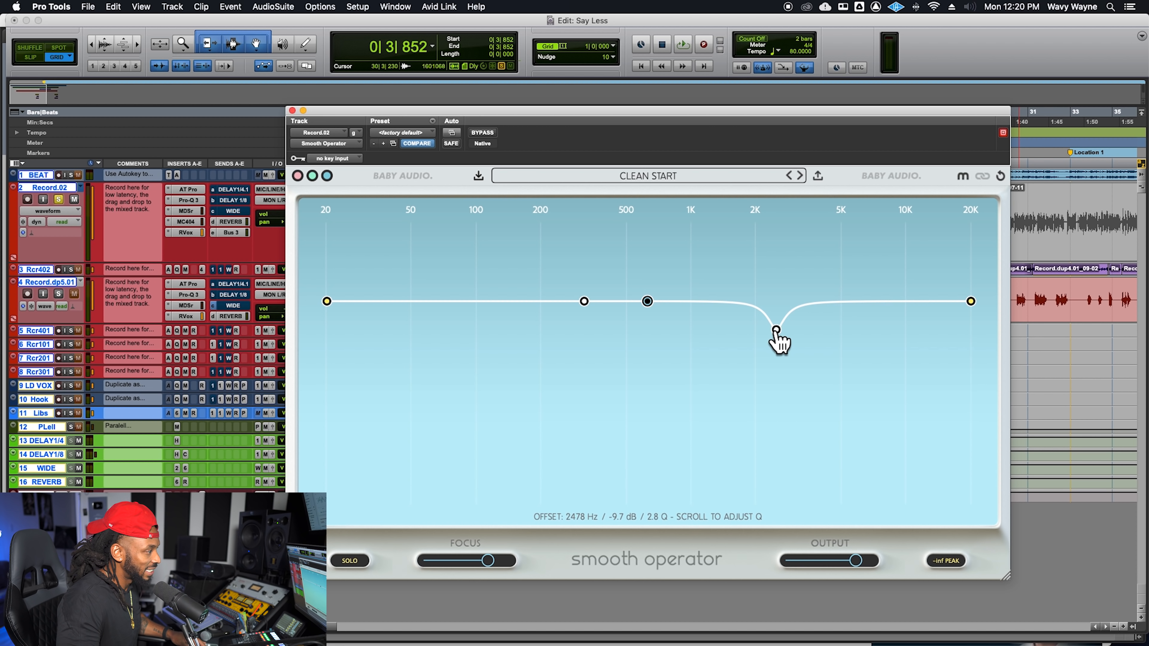
- Widen the 2478 Hz dip to a lower Q and audition the vocal with the plugin bypassed and active
{"action": "scroll", "coordinate": [778, 343], "scroll_direction": "down", "scroll_amount": 5}
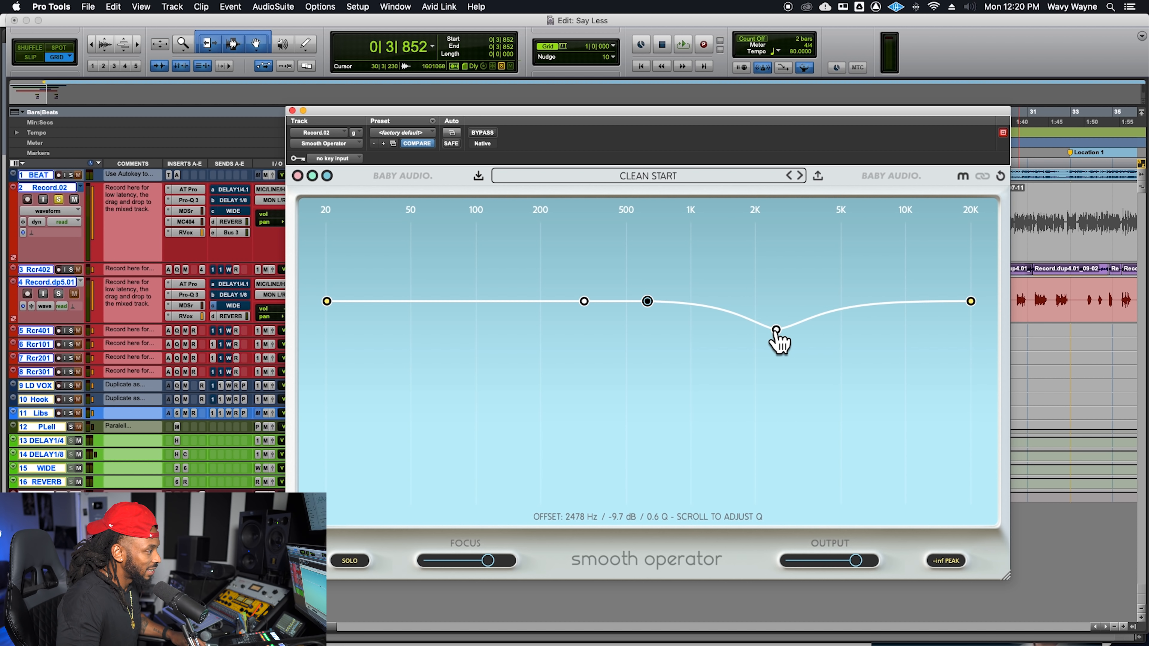
{"action": "key", "text": "space"}
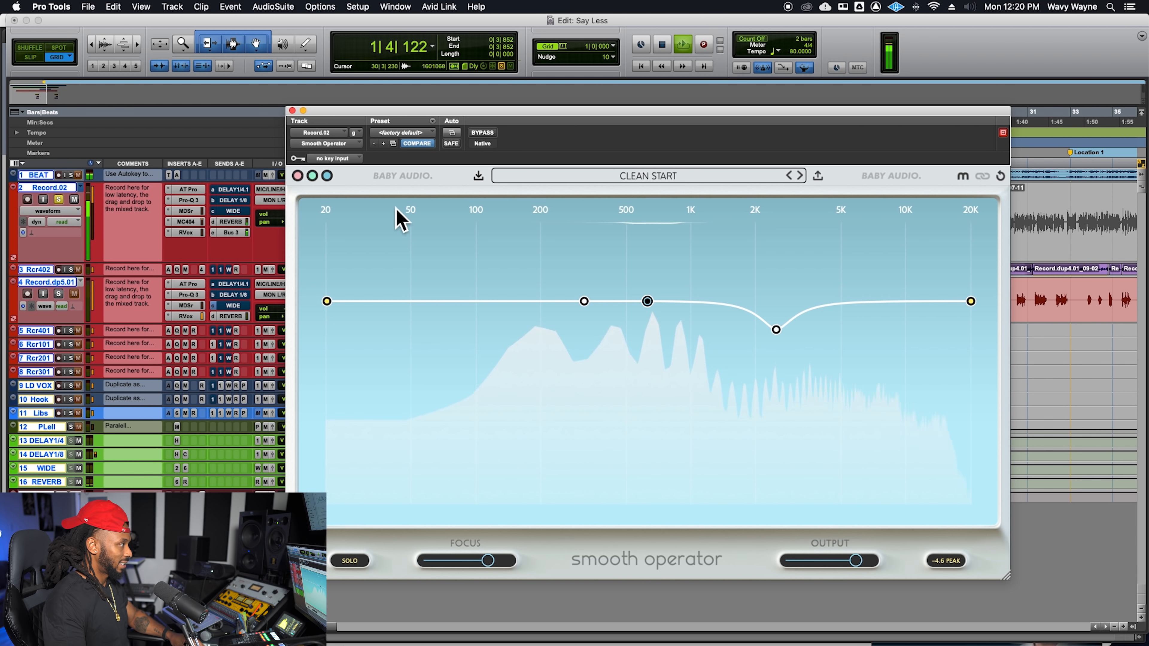
{"action": "left_click", "coordinate": [403, 178]}
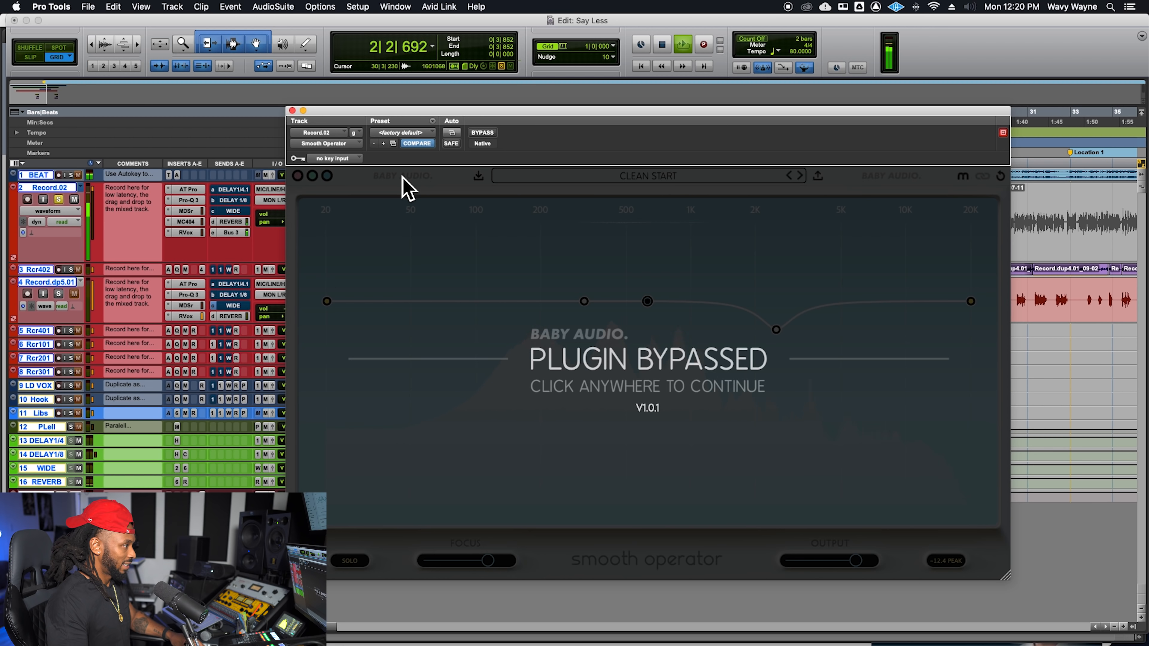
{"action": "left_click", "coordinate": [402, 179]}
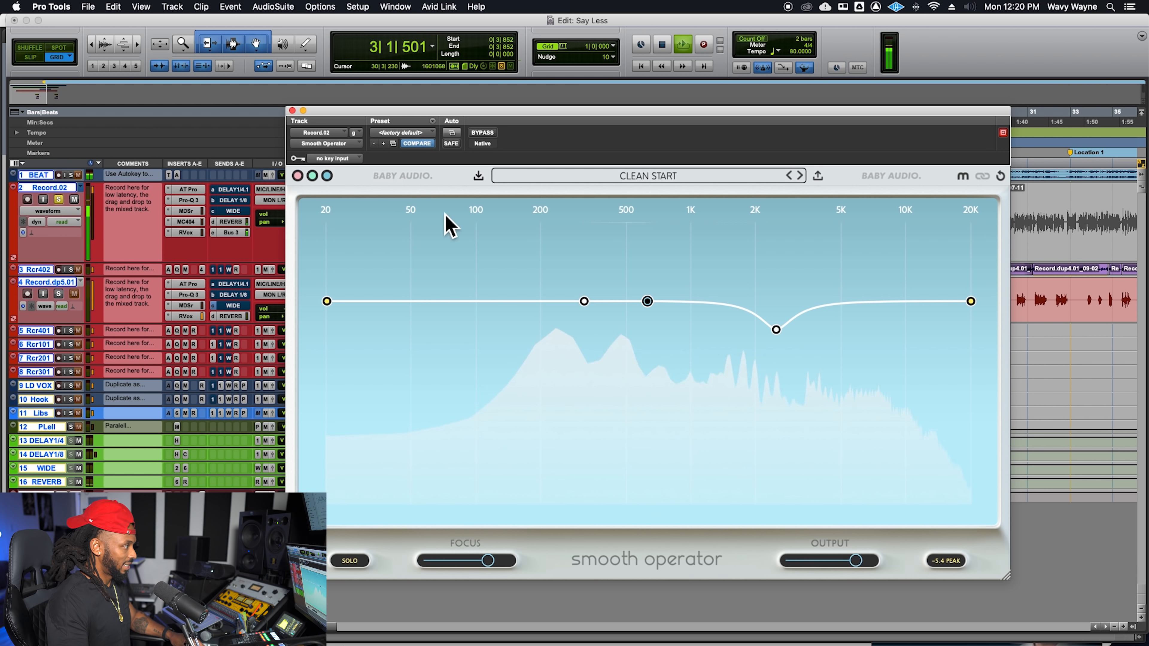
{"action": "key", "text": "space"}
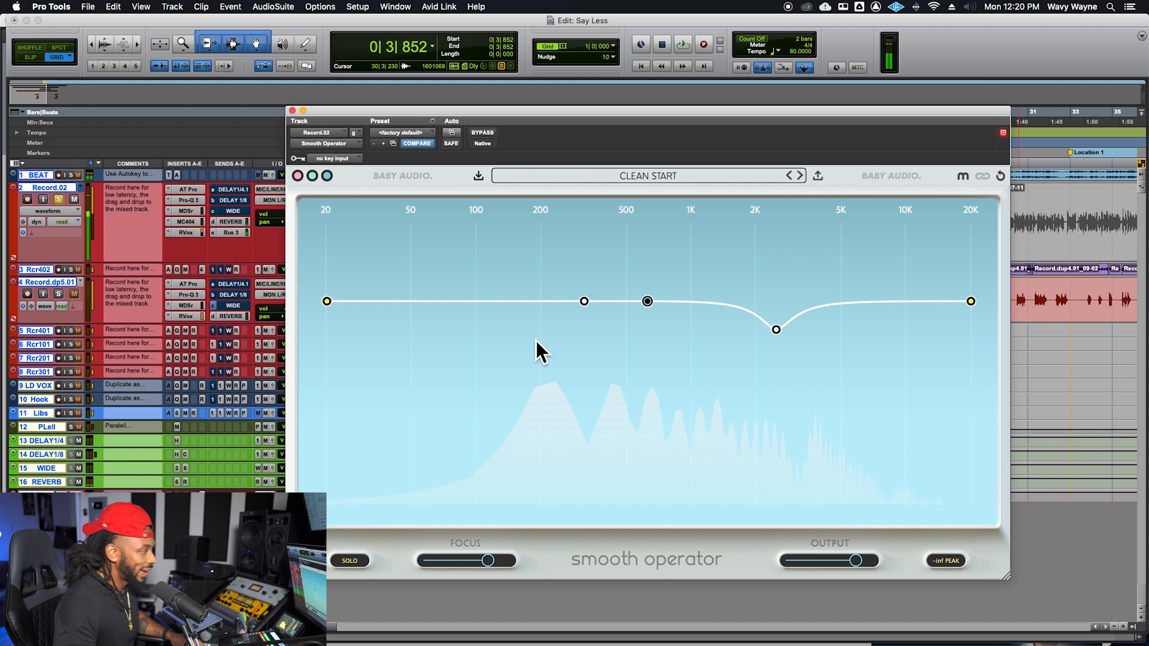
- Play the vocal and pull the lower offset node to about -5.7 dB at 218 Hz
{"action": "mouse_move", "coordinate": [583, 304]}
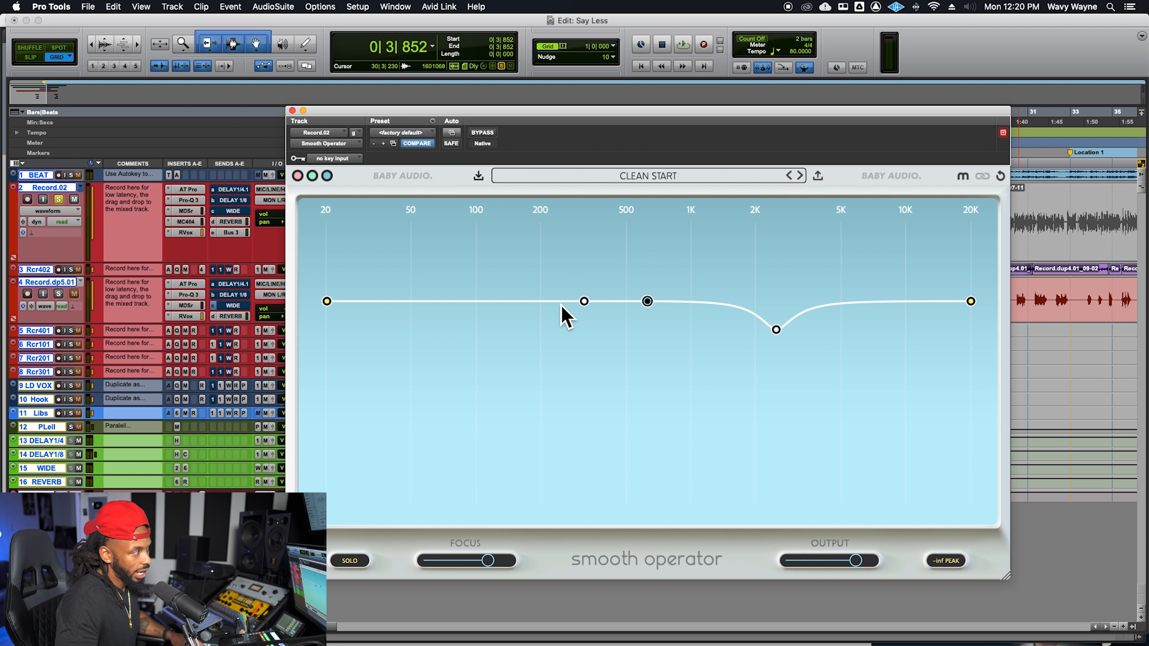
{"action": "key", "text": "space"}
{"action": "left_click_drag", "start_coordinate": [588, 303], "coordinate": [548, 334]}
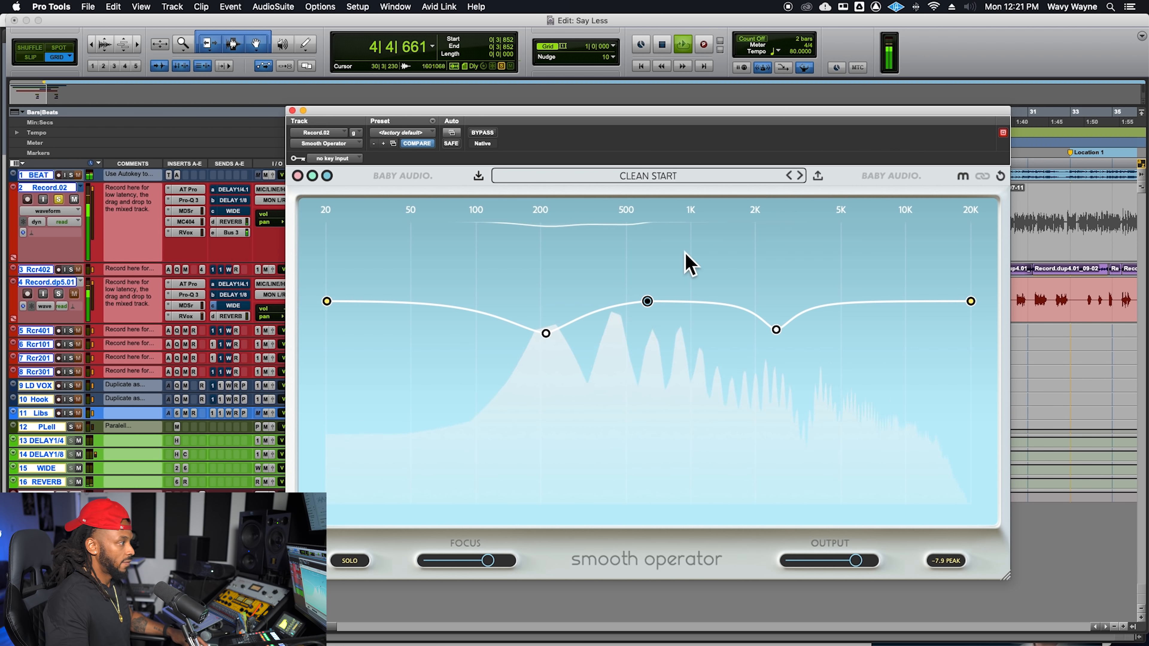
{"action": "left_click_drag", "start_coordinate": [547, 336], "coordinate": [550, 321]}
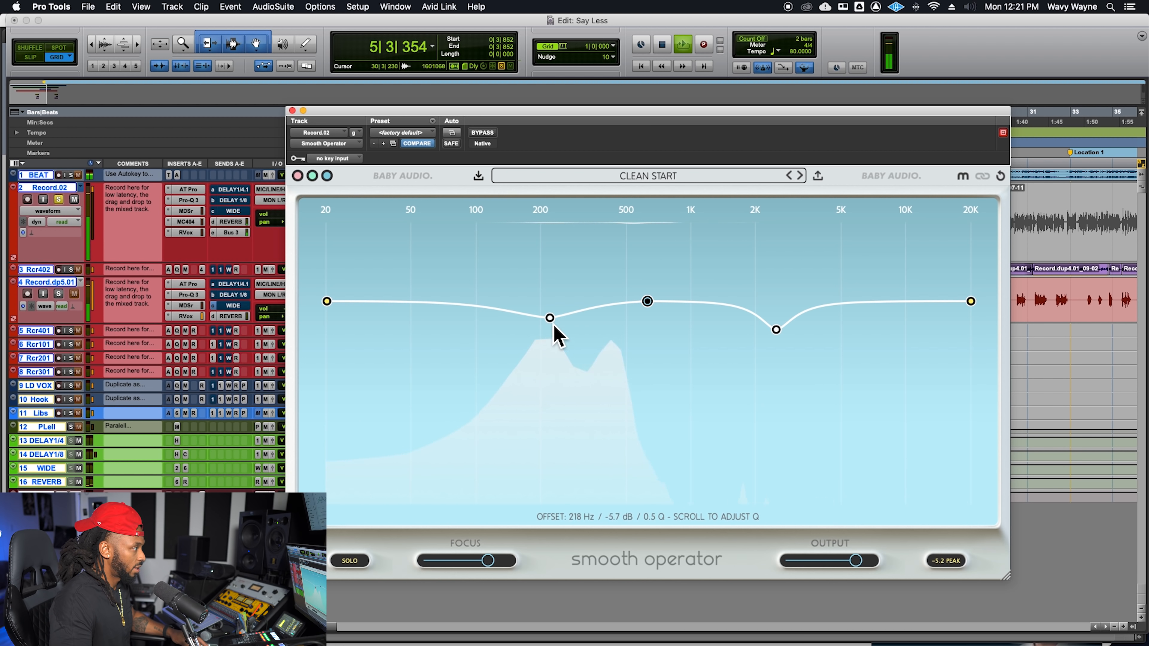
{"action": "left_click", "coordinate": [348, 561]}
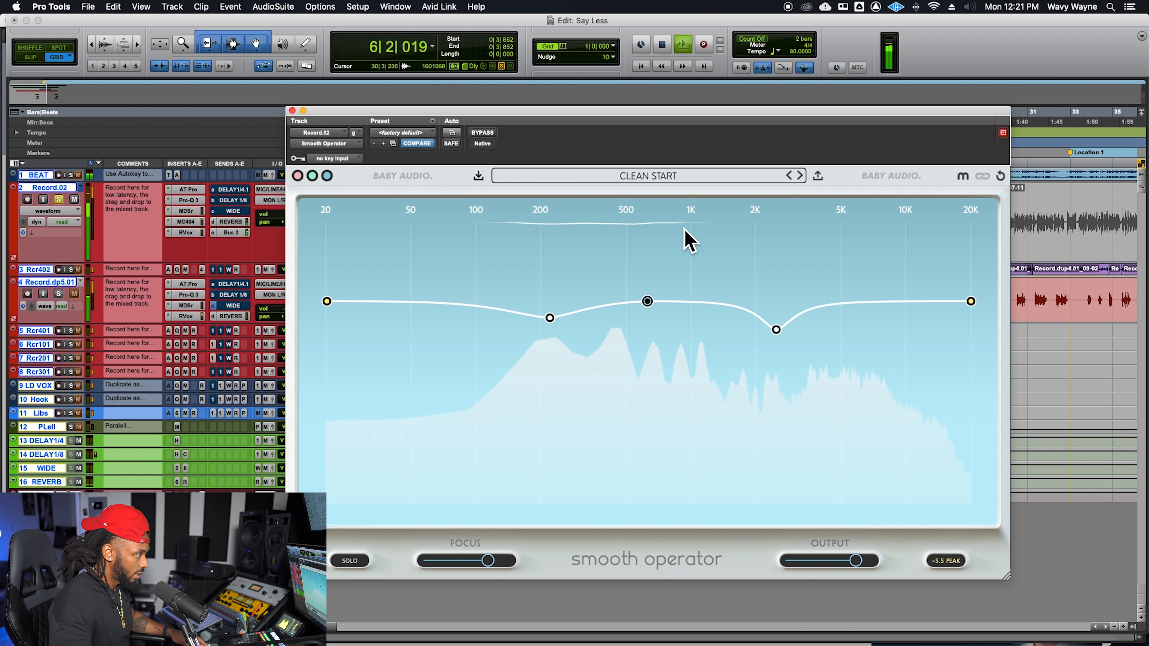
- Lower the 20 Hz end of the curve to about -6.7 dB and compare against the bypassed vocal
{"action": "left_click_drag", "start_coordinate": [335, 312], "coordinate": [333, 327]}
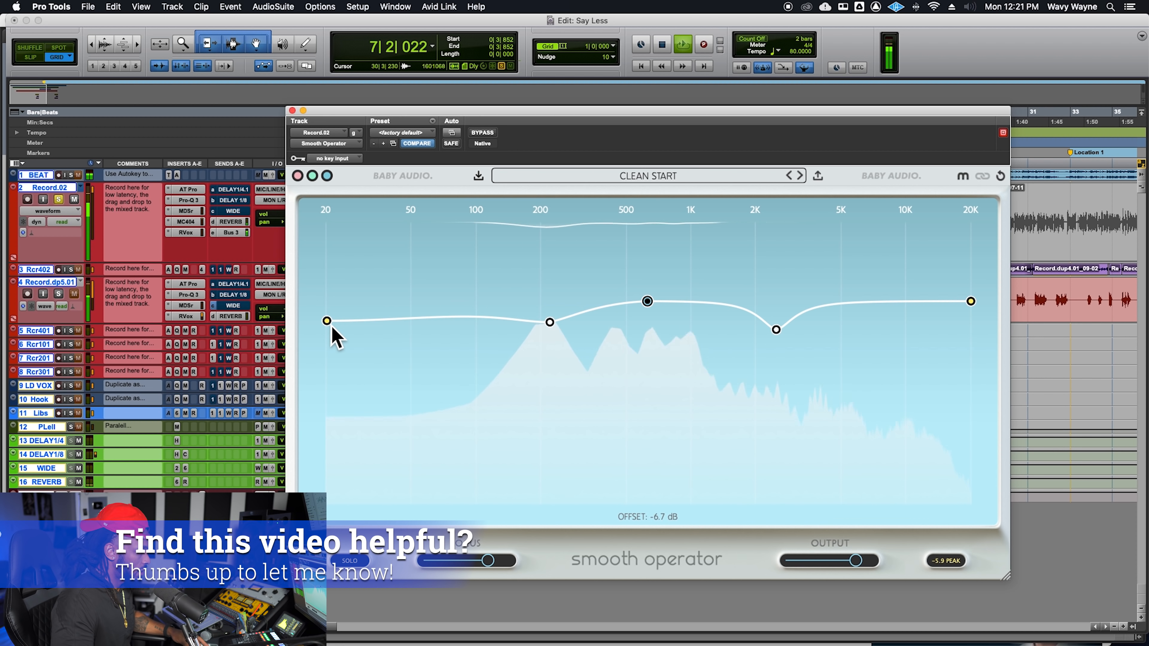
{"action": "left_click", "coordinate": [428, 177]}
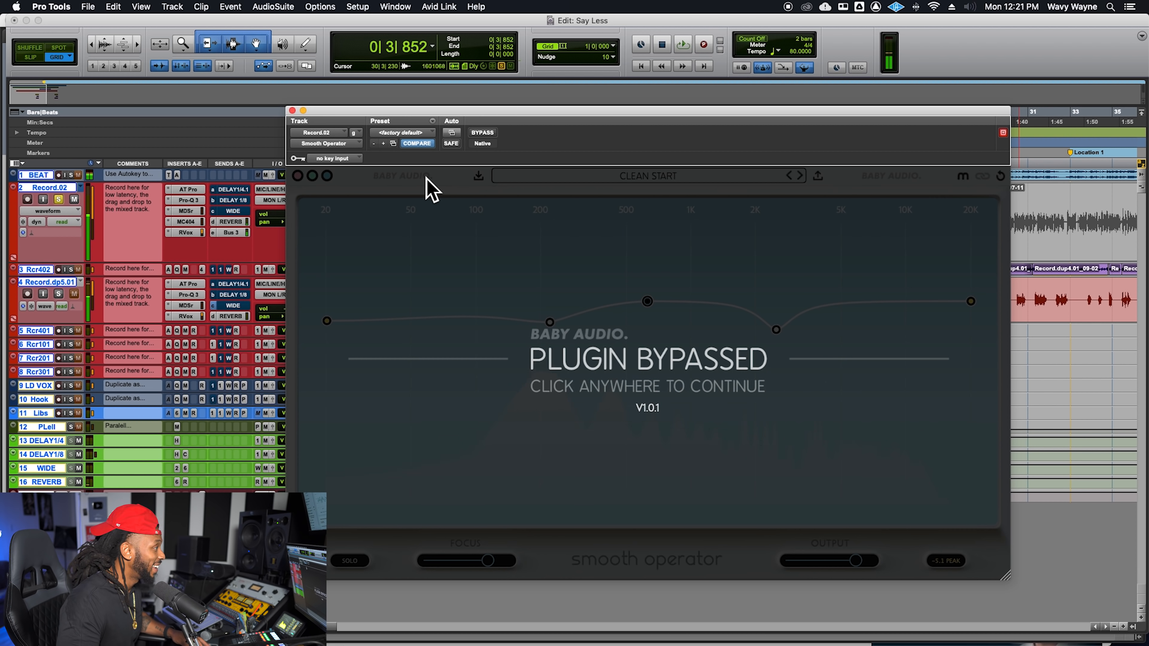
{"action": "left_click", "coordinate": [417, 180]}
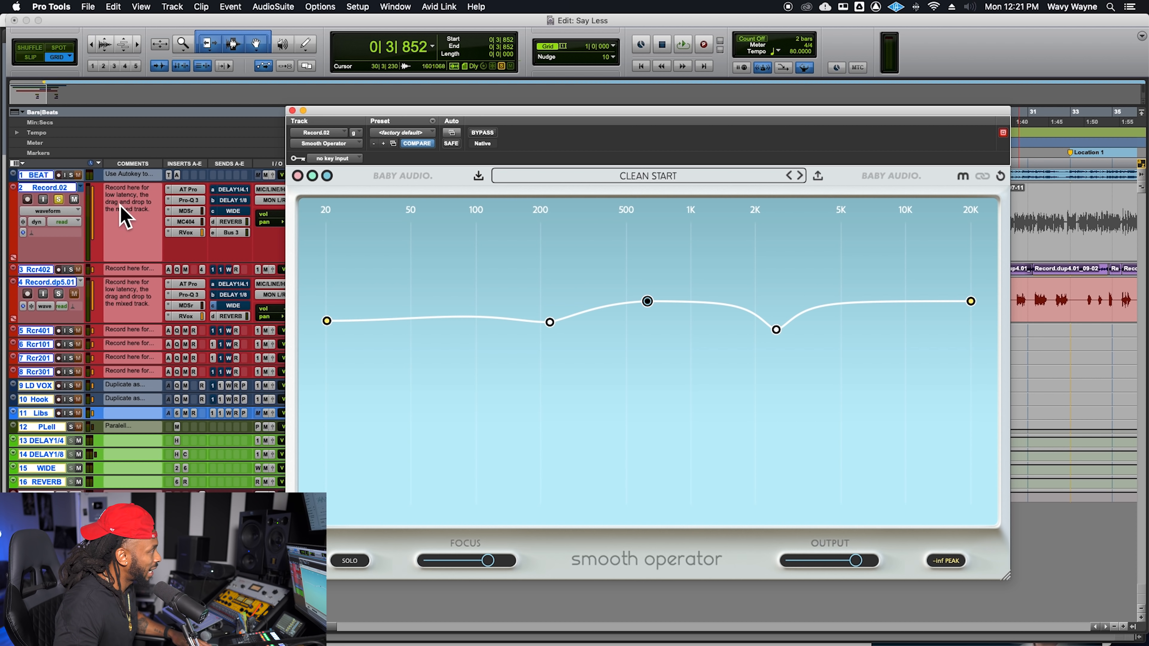
- Unsolo the Record.02 track, lower the 20 kHz end to about -0.7 dB during full-mix playback, and compare against bypass
{"action": "left_click", "coordinate": [58, 199]}
{"action": "key", "text": "space"}
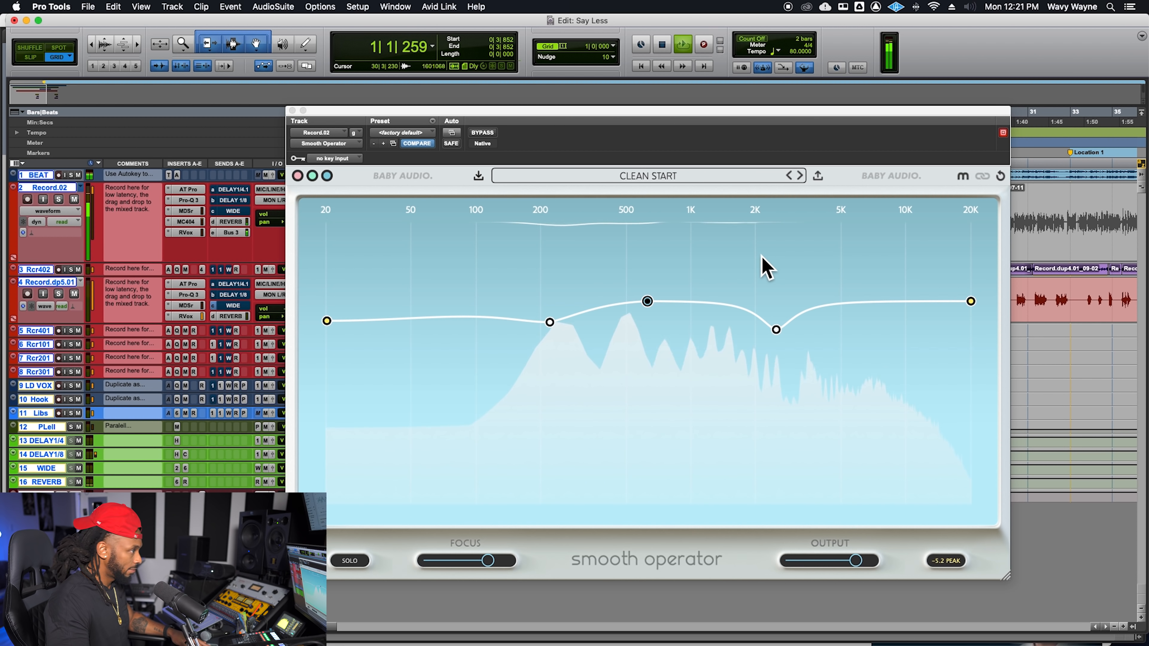
{"action": "left_click_drag", "start_coordinate": [972, 302], "coordinate": [972, 304]}
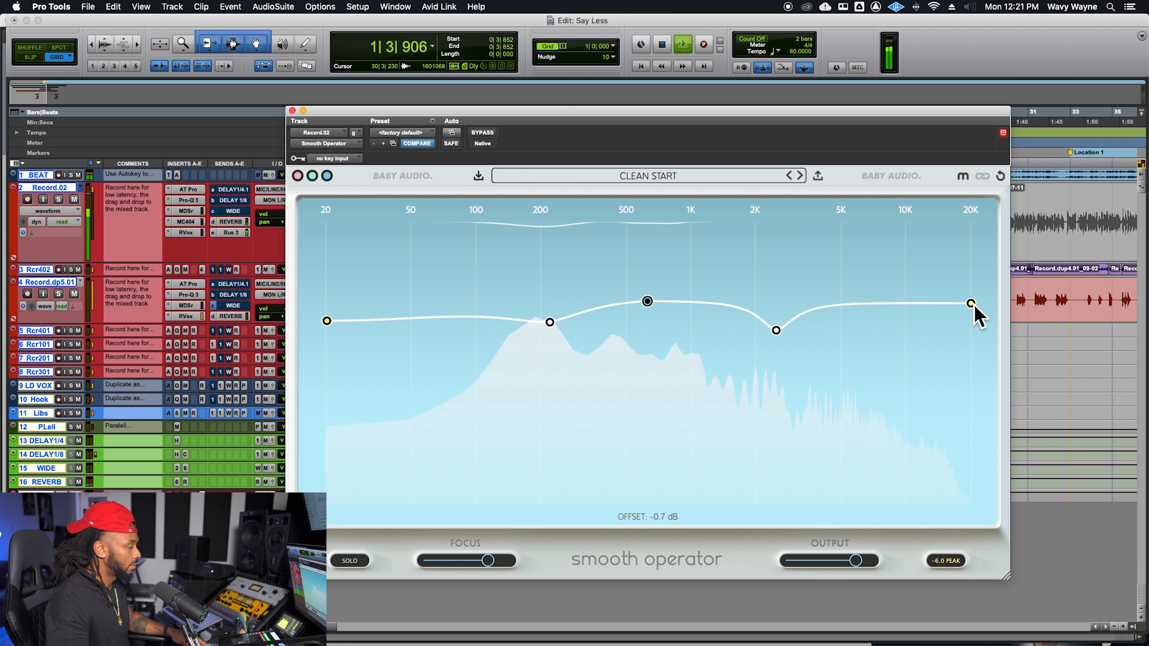
{"action": "left_click", "coordinate": [898, 179]}
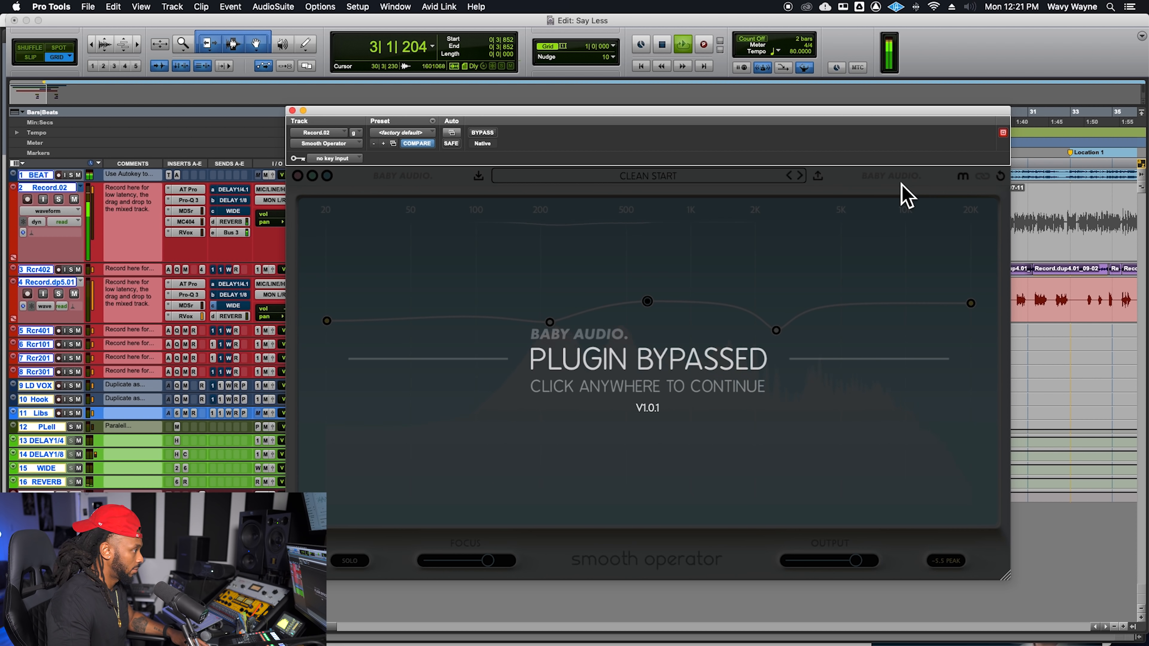
{"action": "left_click", "coordinate": [900, 185]}
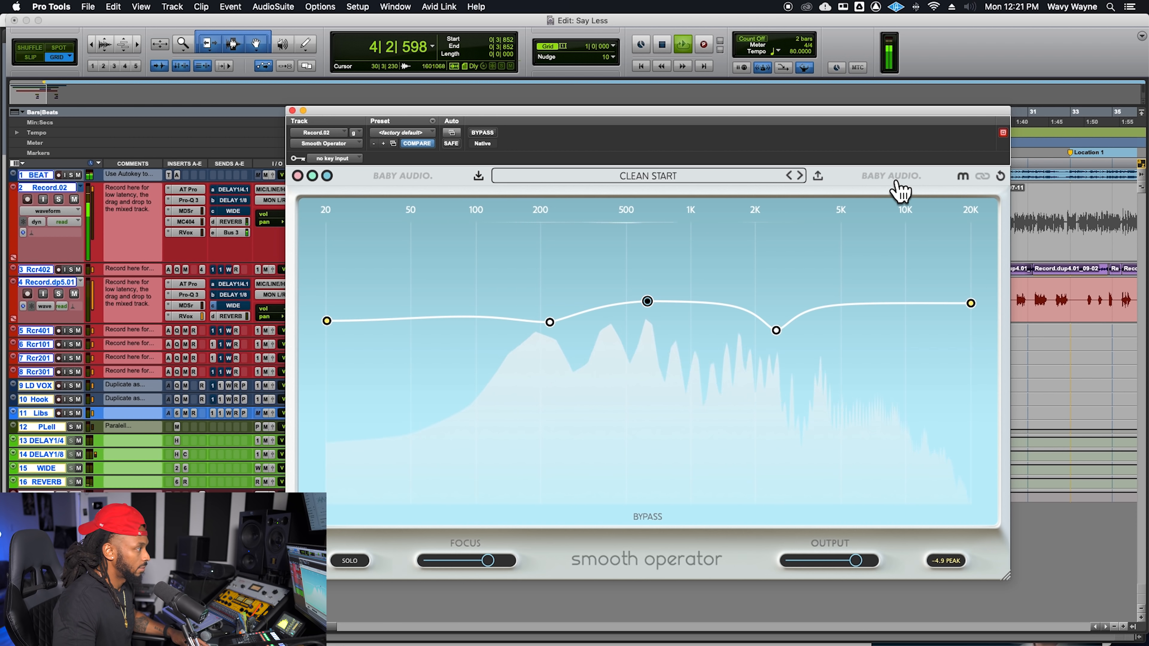
- Raise the lower offset node to about -3.5 dB at 216 Hz and reduce the Focus amount slightly
{"action": "left_click_drag", "start_coordinate": [550, 323], "coordinate": [552, 317]}
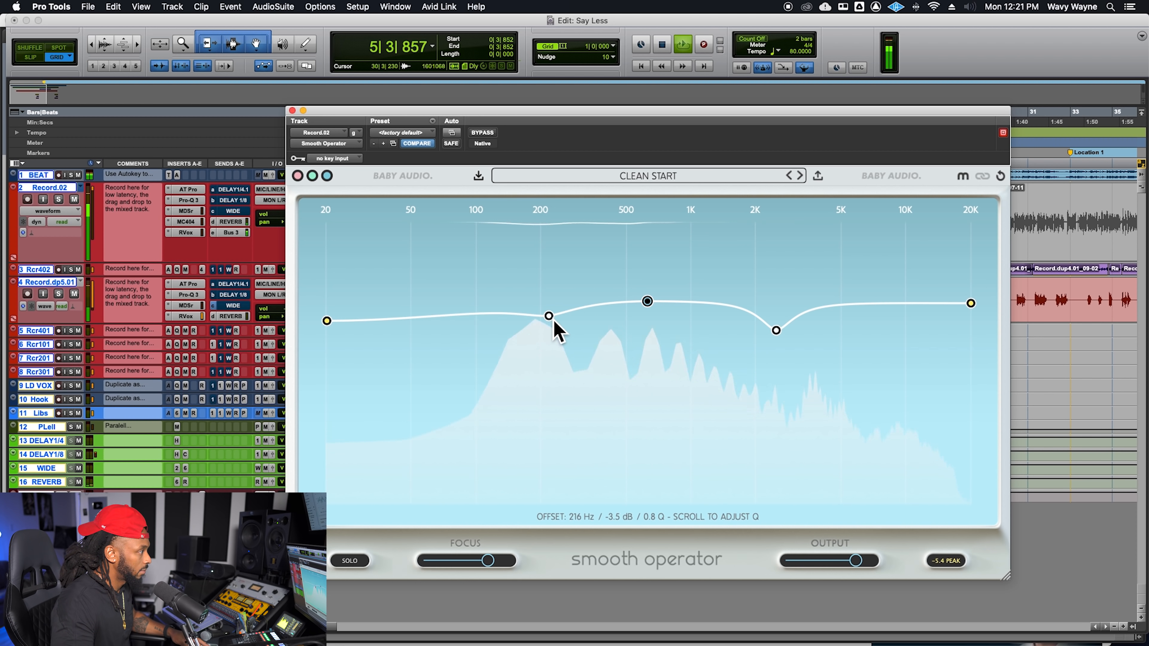
{"action": "mouse_move", "coordinate": [491, 569]}
{"action": "left_click_drag", "start_coordinate": [491, 569], "coordinate": [489, 576]}
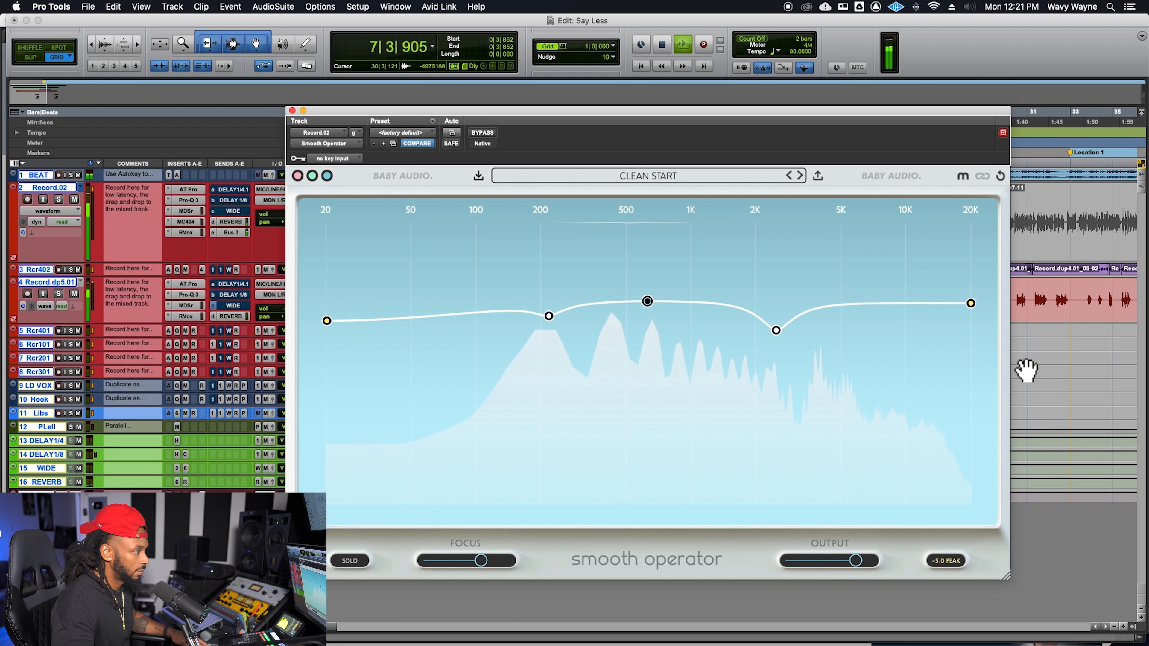
- Compare the full mix with the vocal's Smooth Operator bypassed and active, and stop playback
{"action": "left_click", "coordinate": [882, 179]}
{"action": "left_click", "coordinate": [882, 180]}
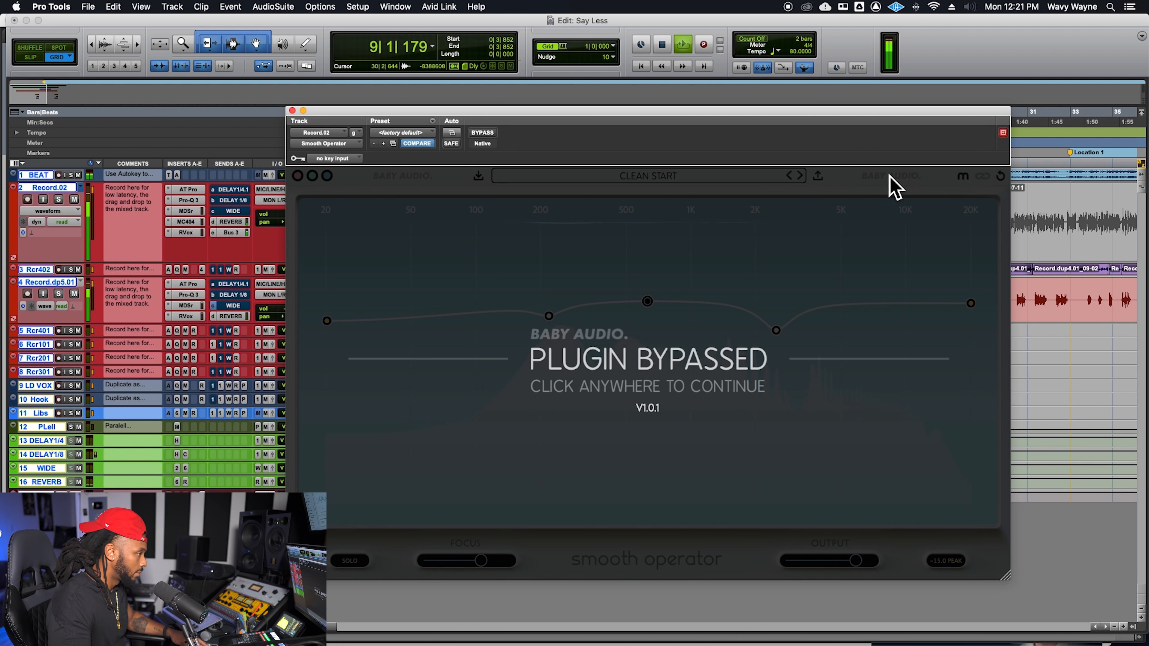
{"action": "left_click", "coordinate": [890, 188]}
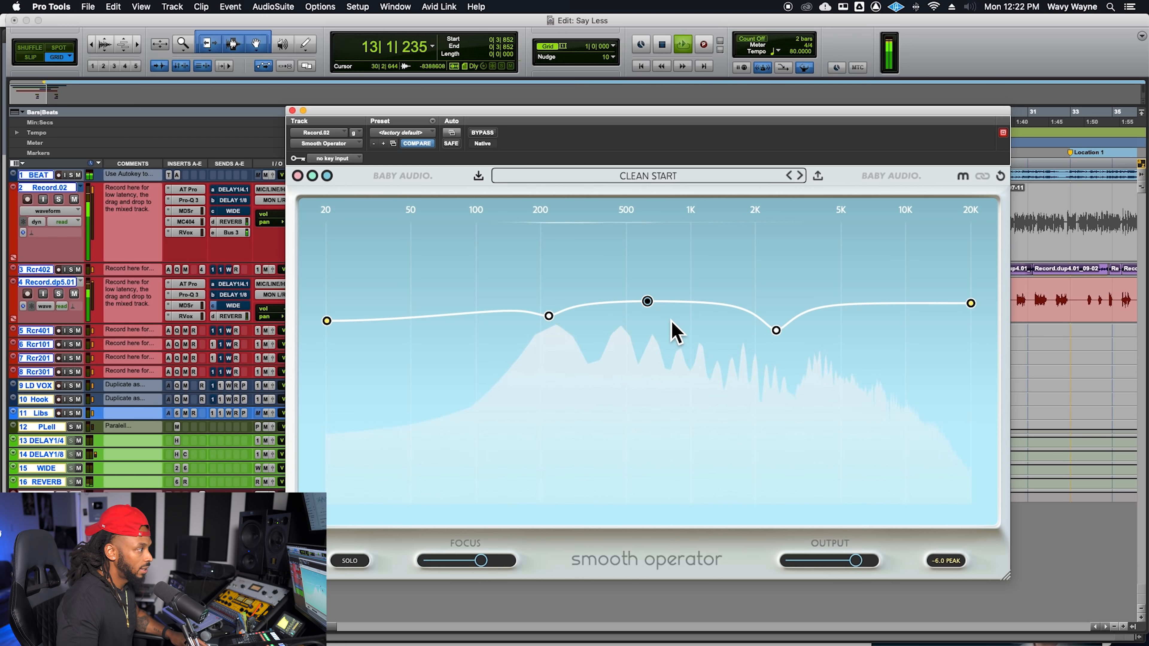
{"action": "key", "text": "space"}
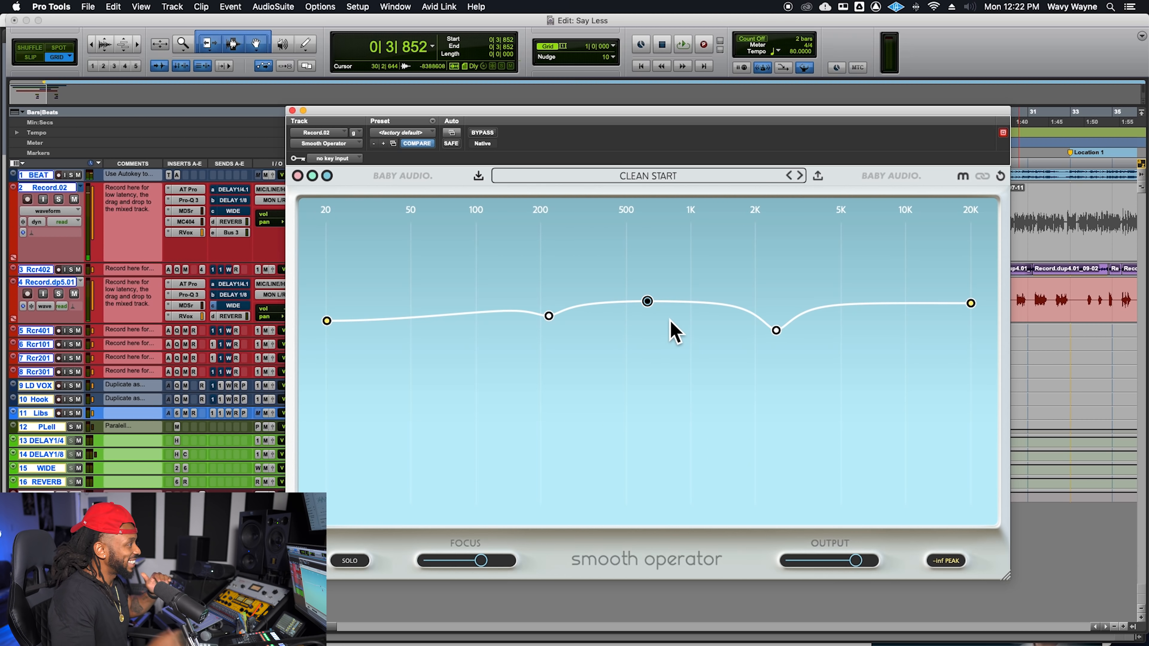
- Switch to the Mix window, close the vocal's Smooth Operator and select the Master 1 track
{"action": "key", "text": "super+equal"}
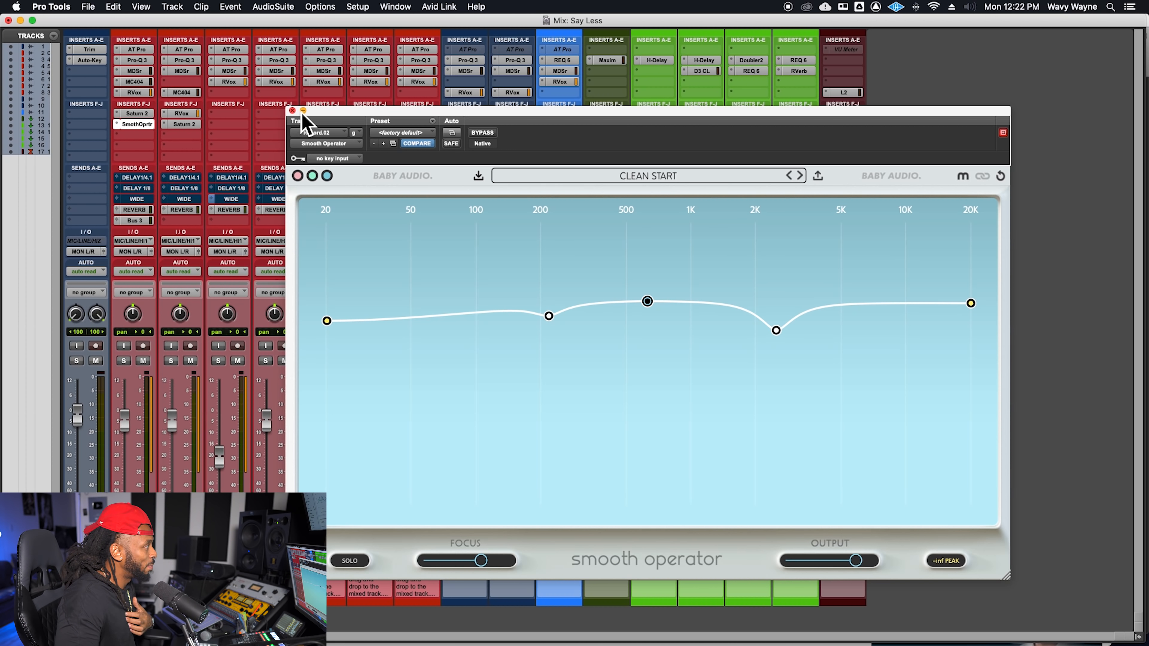
{"action": "left_click", "coordinate": [292, 110]}
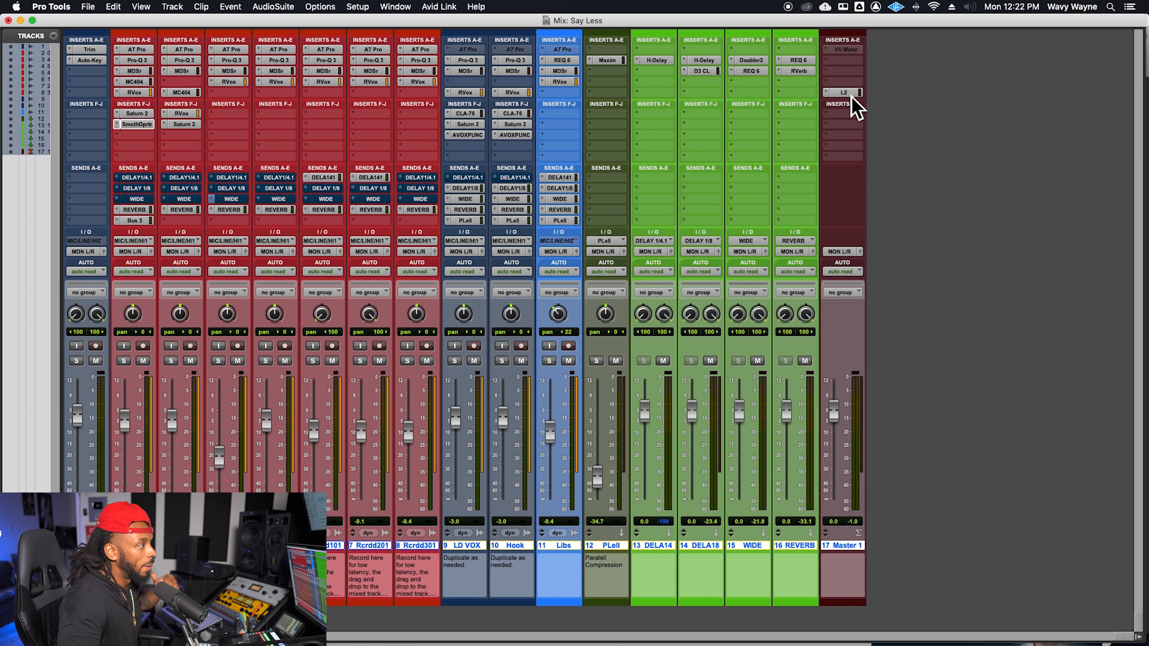
{"action": "left_click", "coordinate": [845, 546]}
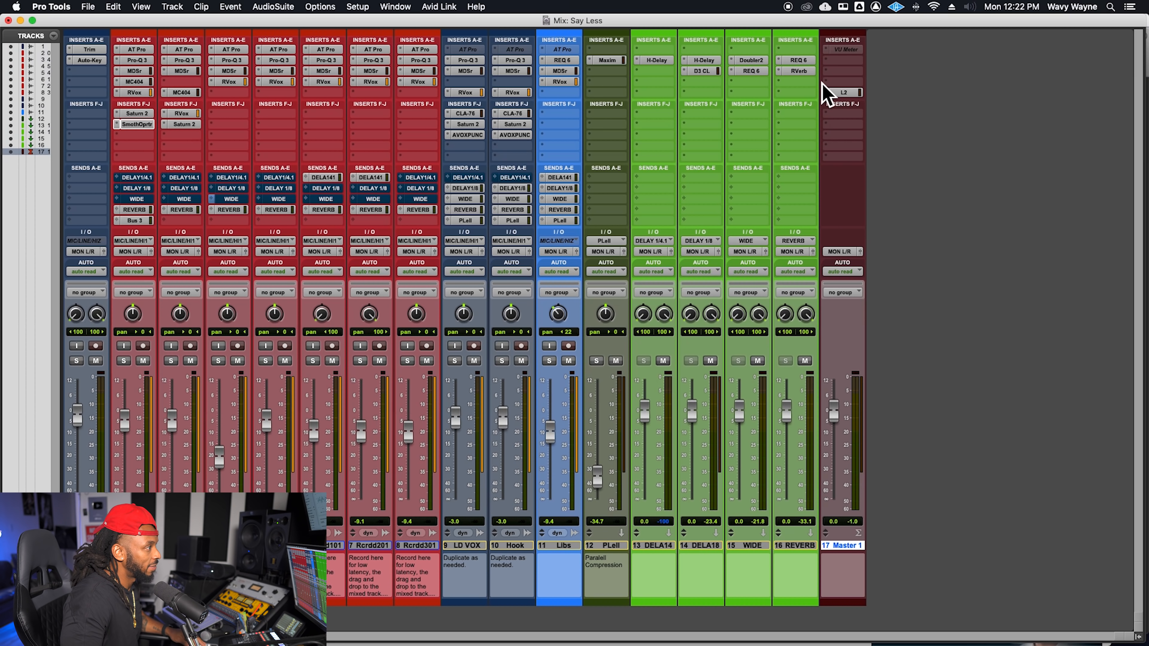
- Insert Smooth Operator in the empty slot above L2 on Master 1 and switch its colour theme to green
{"action": "left_click", "coordinate": [836, 74]}
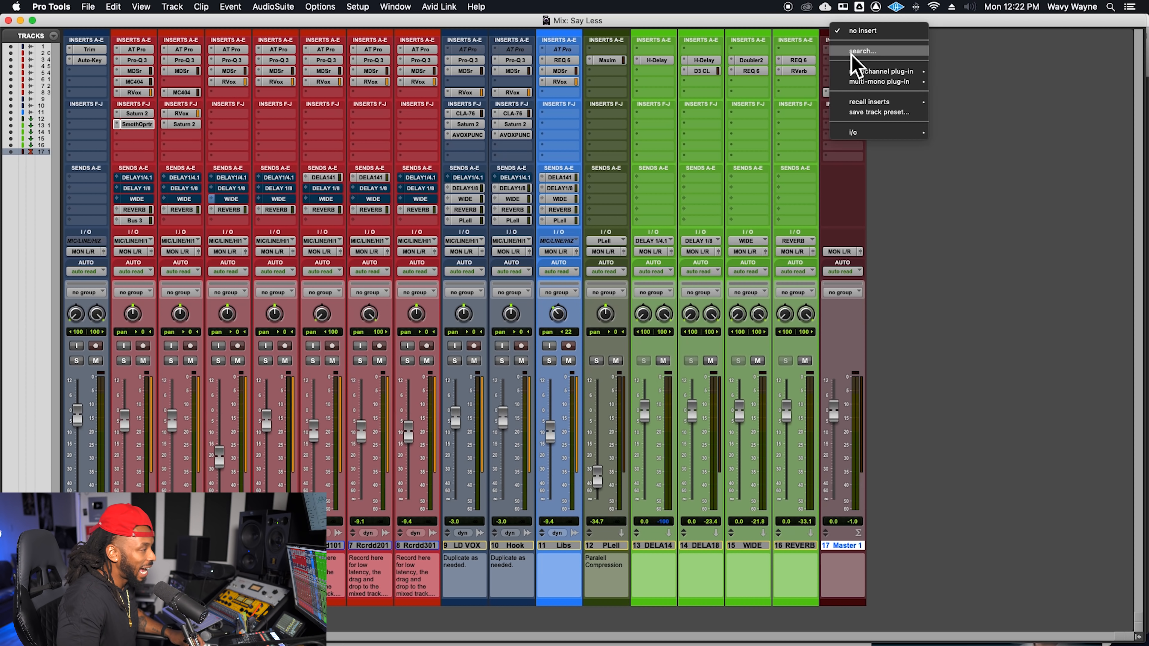
{"action": "type", "text": "s"}
{"action": "left_click", "coordinate": [928, 300]}
{"action": "left_click_drag", "start_coordinate": [619, 113], "coordinate": [641, 111]}
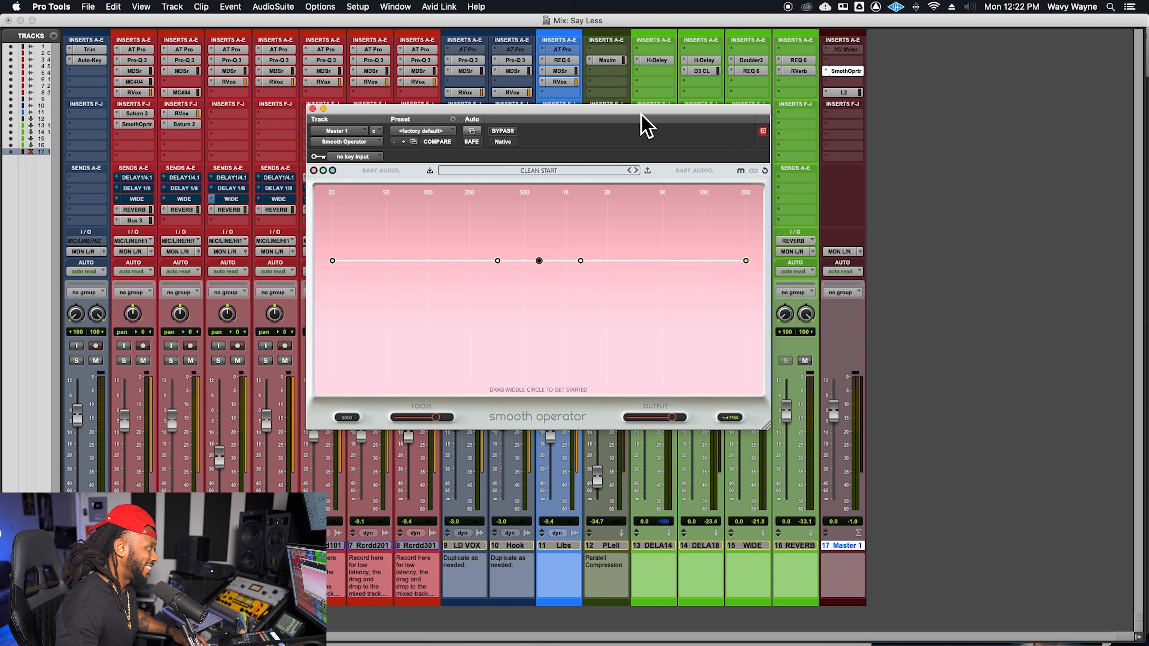
{"action": "left_click", "coordinate": [332, 172]}
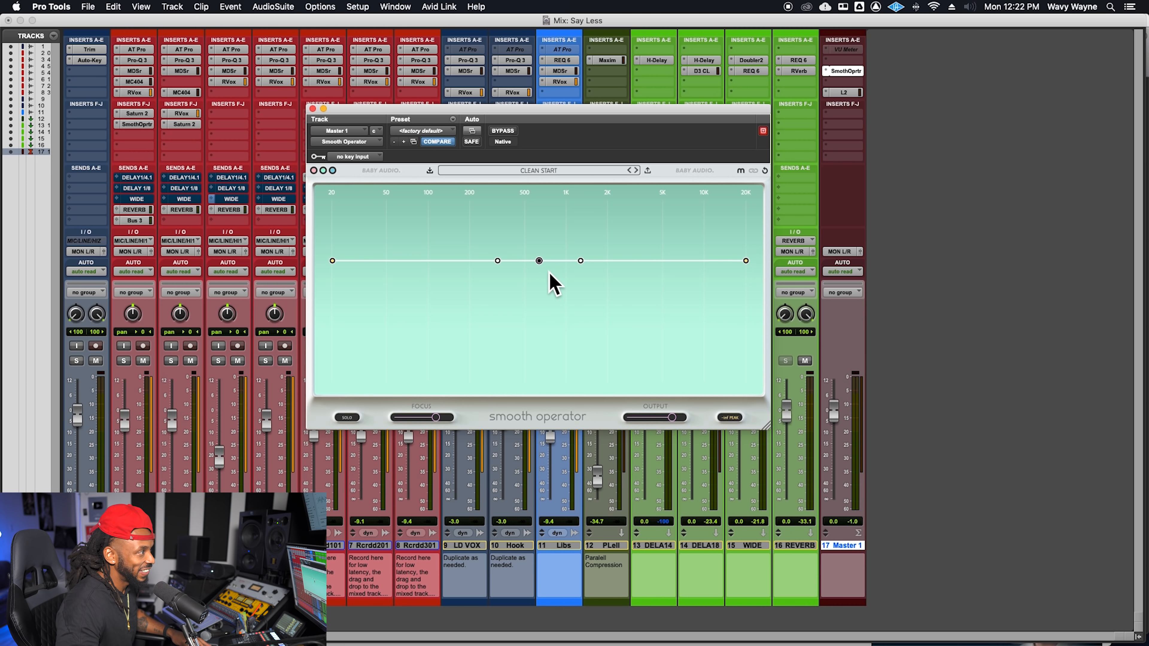
- Play the full mix, raise the threshold of the master's flat curve slightly, and stop playback
{"action": "key", "text": "space"}
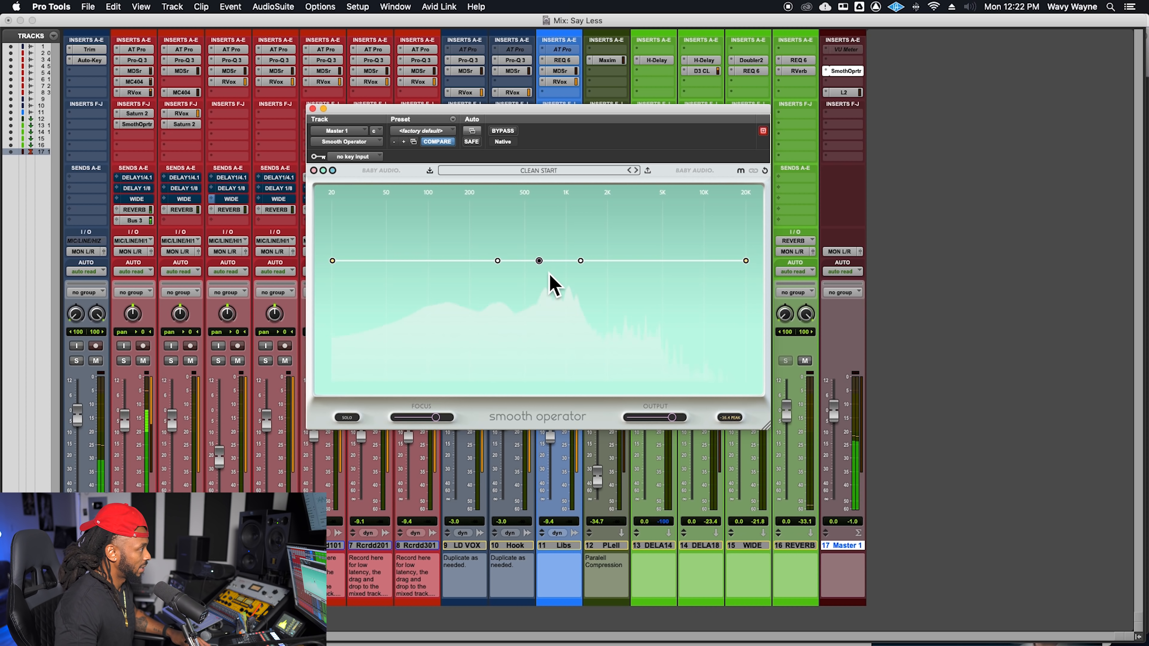
{"action": "left_click_drag", "start_coordinate": [538, 261], "coordinate": [540, 241]}
{"action": "key", "text": "space"}
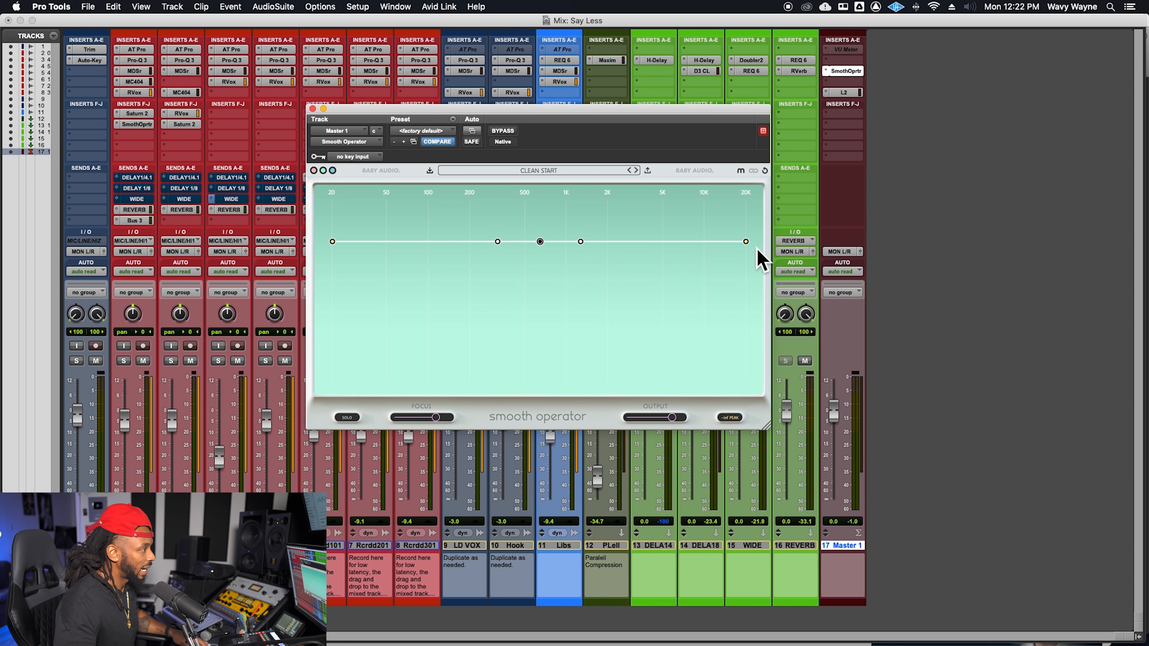
- Slope the master curve with the 20 kHz end near -25 dB, a raised 20 Hz end, and both inner nodes lowered near 200 Hz and 1.5 kHz
{"action": "left_click_drag", "start_coordinate": [745, 241], "coordinate": [744, 281]}
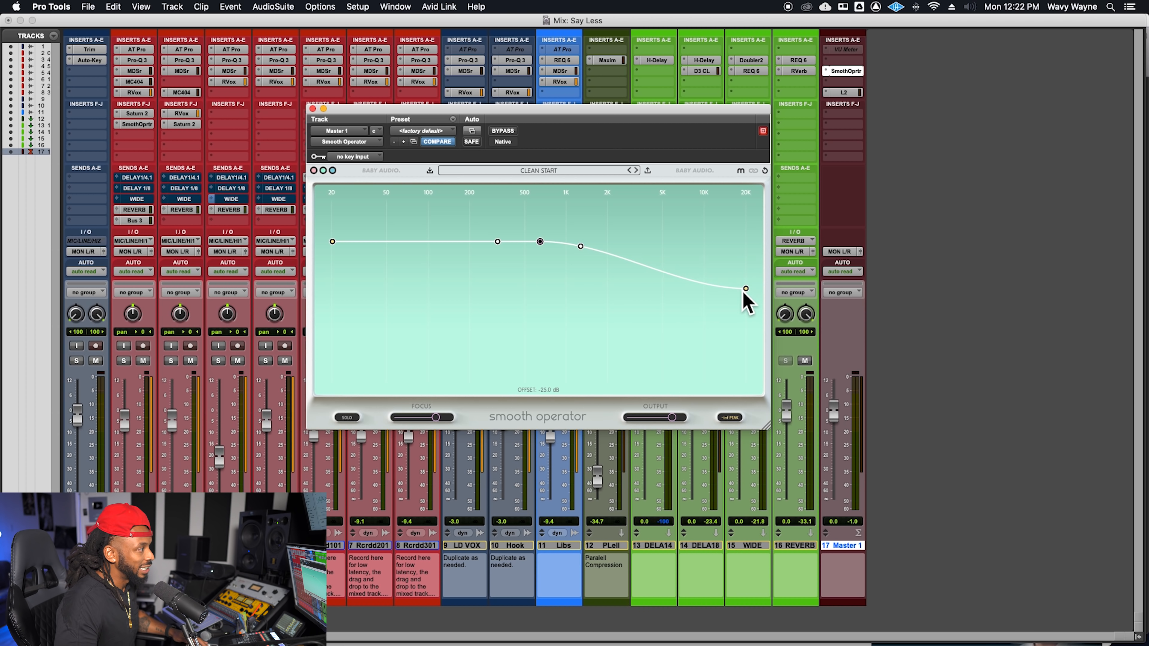
{"action": "left_click_drag", "start_coordinate": [334, 245], "coordinate": [333, 219]}
{"action": "left_click_drag", "start_coordinate": [497, 240], "coordinate": [470, 240]}
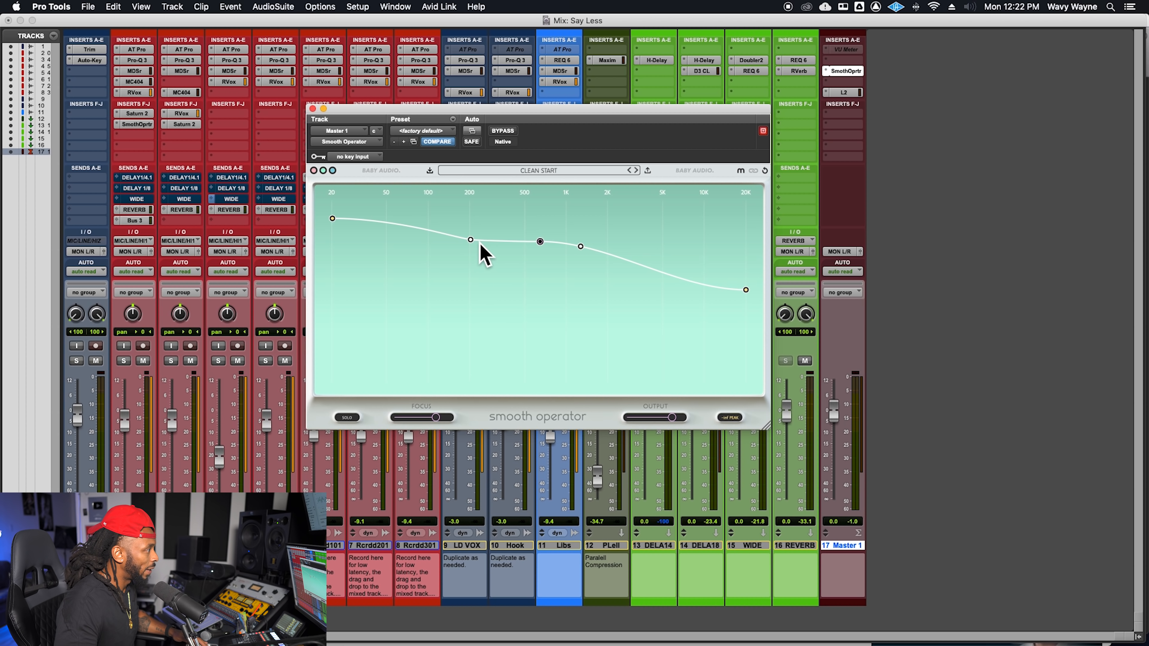
{"action": "left_click_drag", "start_coordinate": [539, 242], "coordinate": [589, 257]}
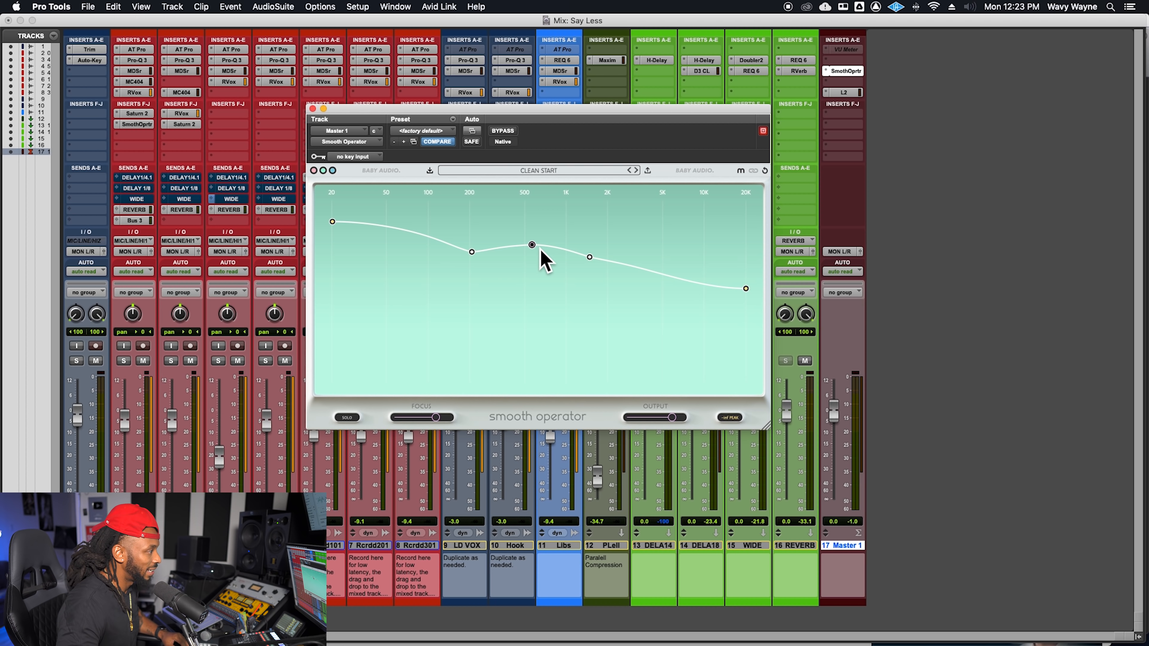
- During playback, lower the master threshold to about -34.5 dB, lower the 20 kHz end slightly, and bypass the plugin for comparison
{"action": "key", "text": "space"}
{"action": "left_click_drag", "start_coordinate": [534, 248], "coordinate": [543, 270]}
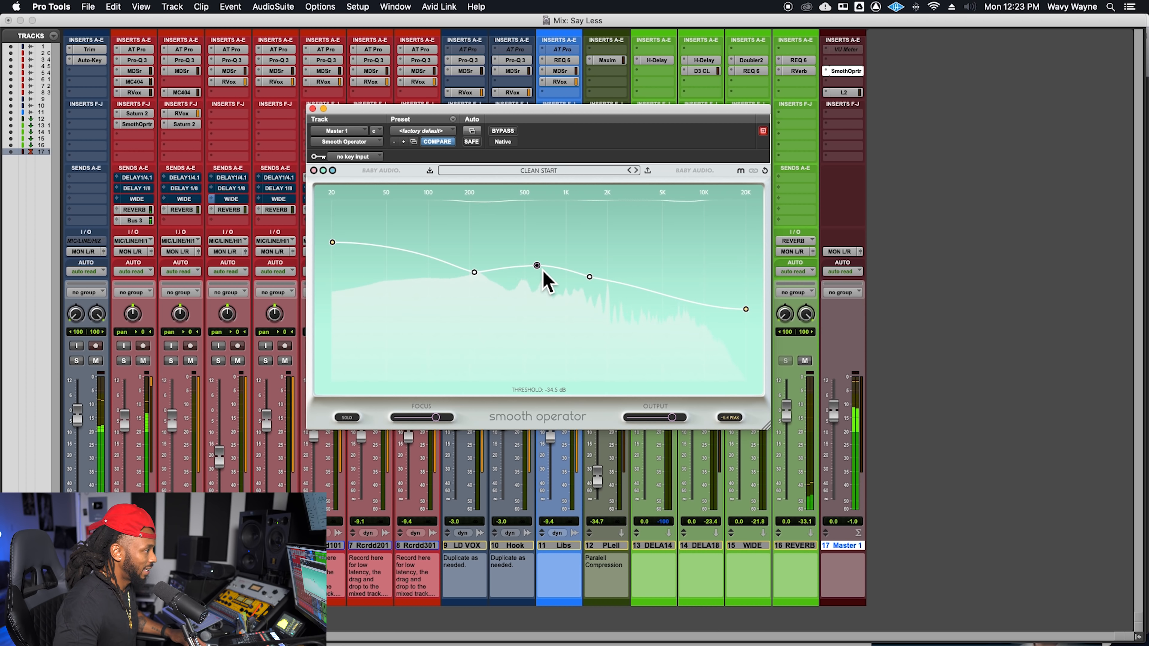
{"action": "left_click_drag", "start_coordinate": [749, 312], "coordinate": [740, 314]}
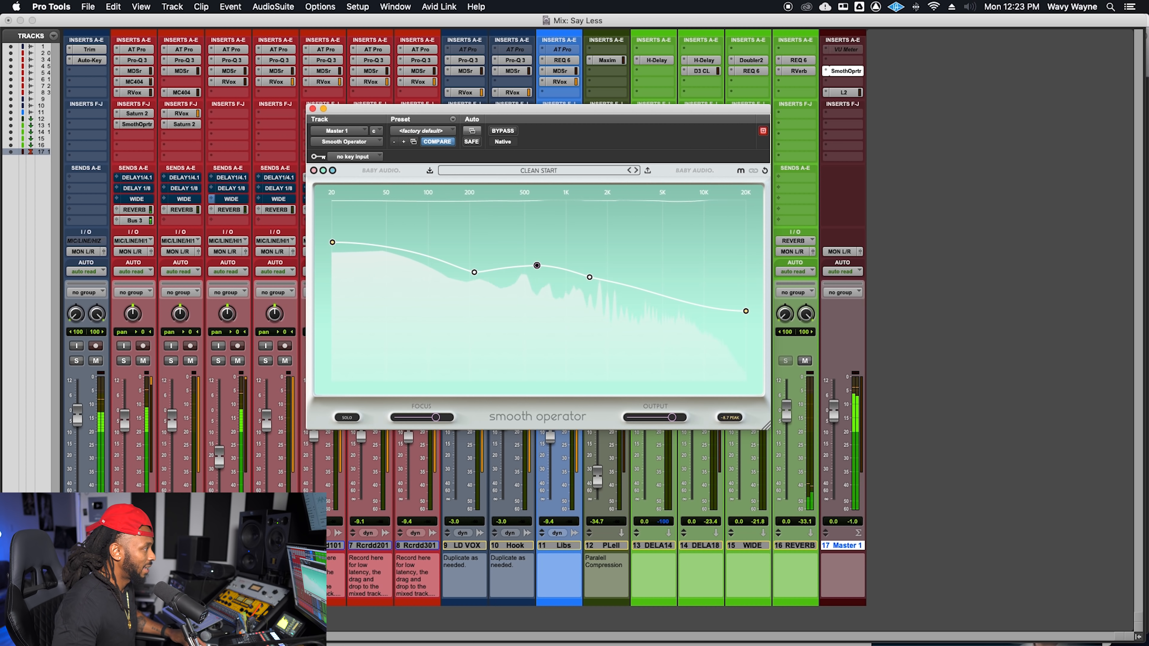
{"action": "left_click", "coordinate": [393, 172]}
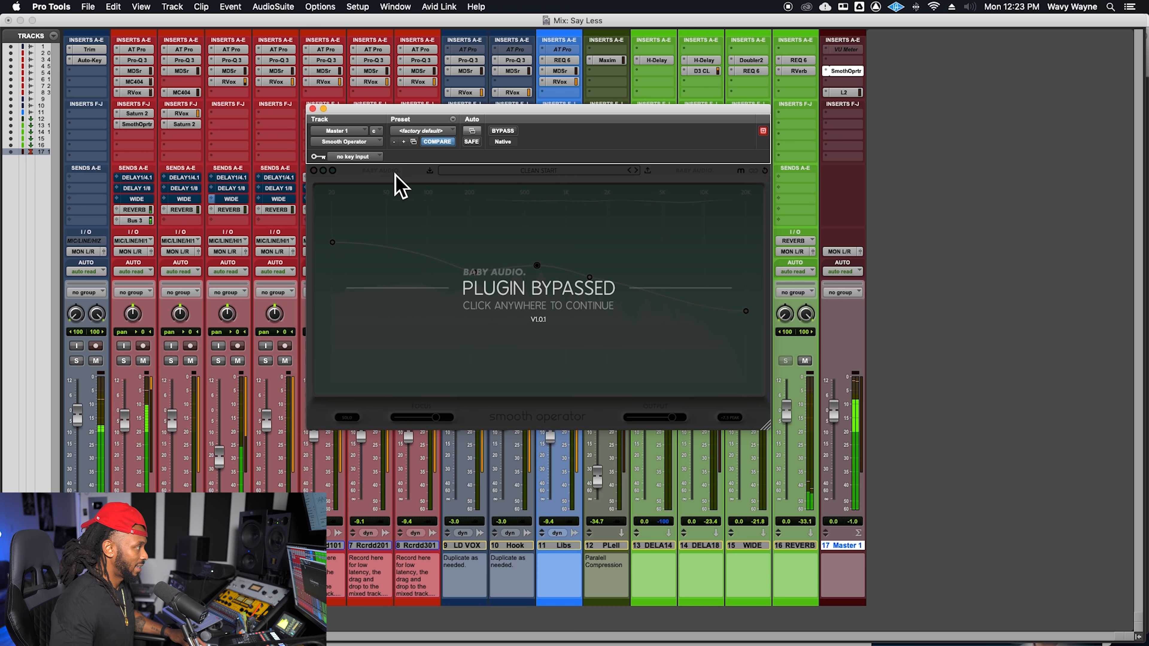
- Re-enable the master's Smooth Operator, raise the 20 Hz end slightly, and move the low-mid node to about 365 Hz with 0.3 Q
{"action": "left_click", "coordinate": [395, 175]}
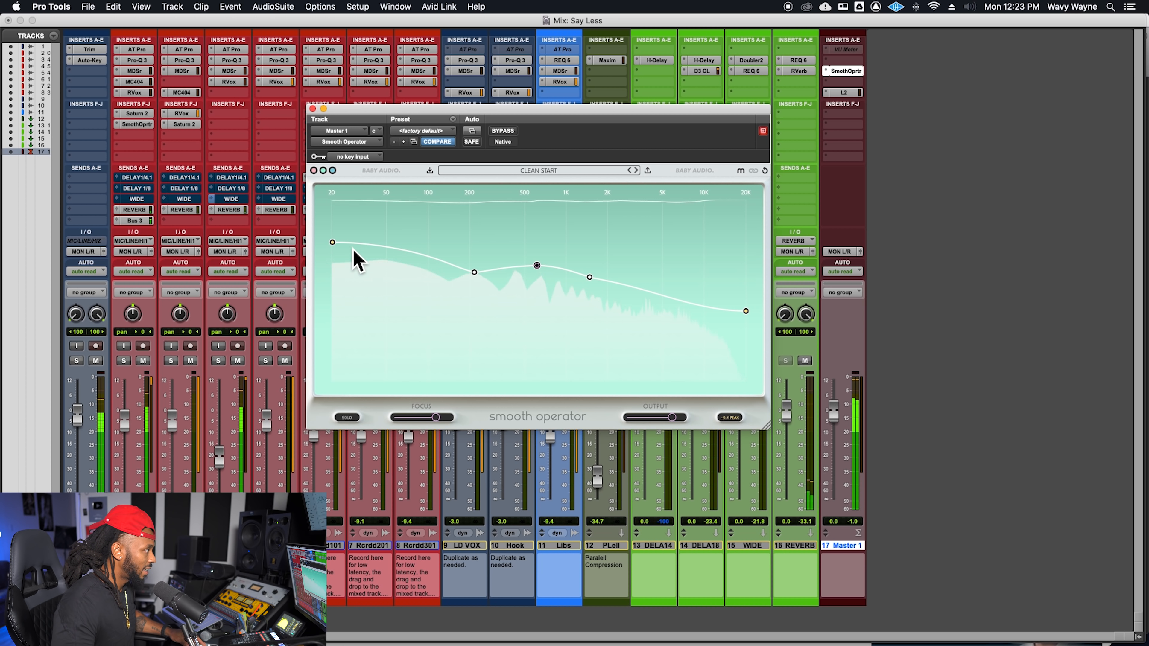
{"action": "left_click_drag", "start_coordinate": [337, 244], "coordinate": [338, 238]}
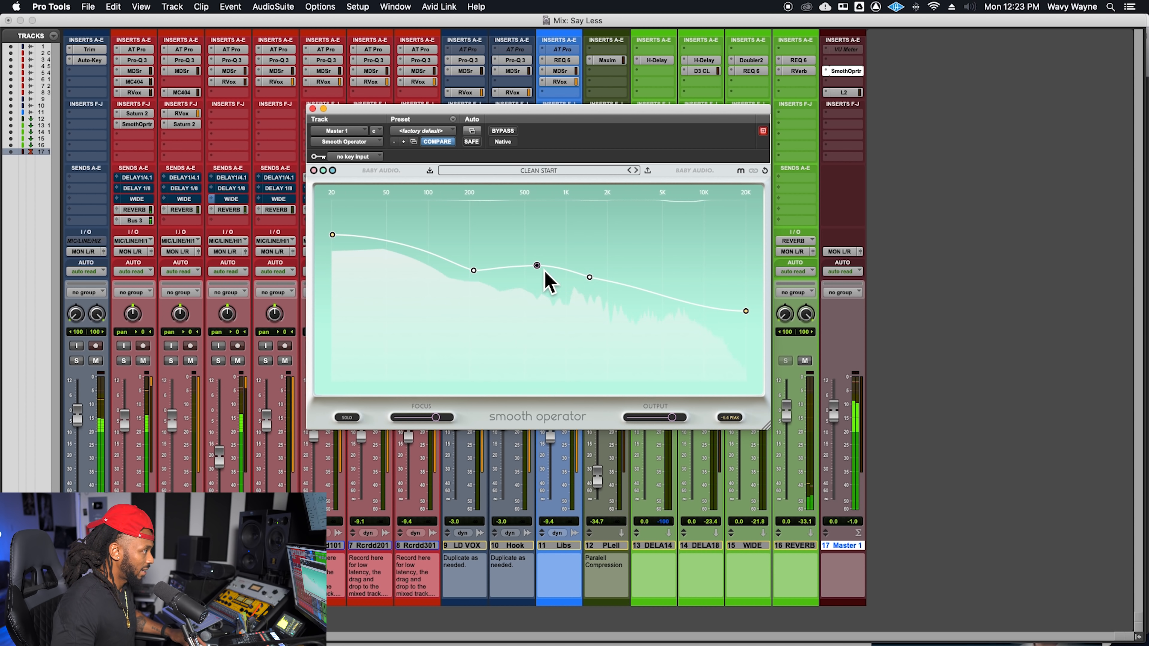
{"action": "left_click_drag", "start_coordinate": [475, 272], "coordinate": [511, 280]}
{"action": "scroll", "coordinate": [511, 277], "scroll_direction": "down", "scroll_amount": 3}
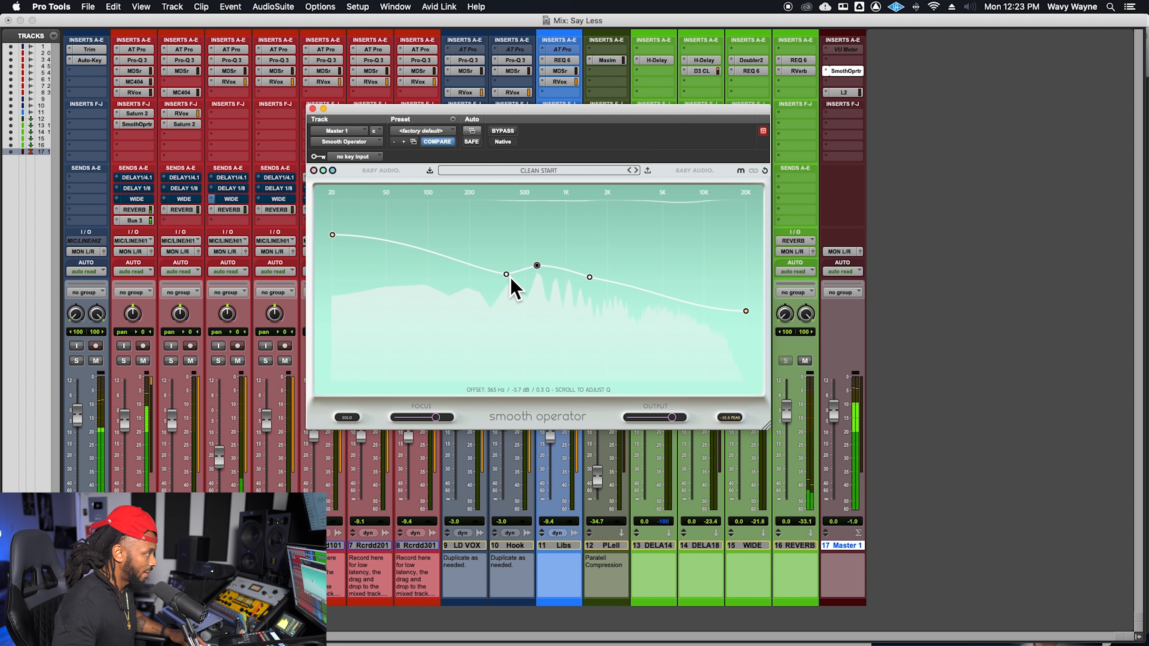
{"action": "scroll", "coordinate": [509, 278], "scroll_direction": "up", "scroll_amount": 5}
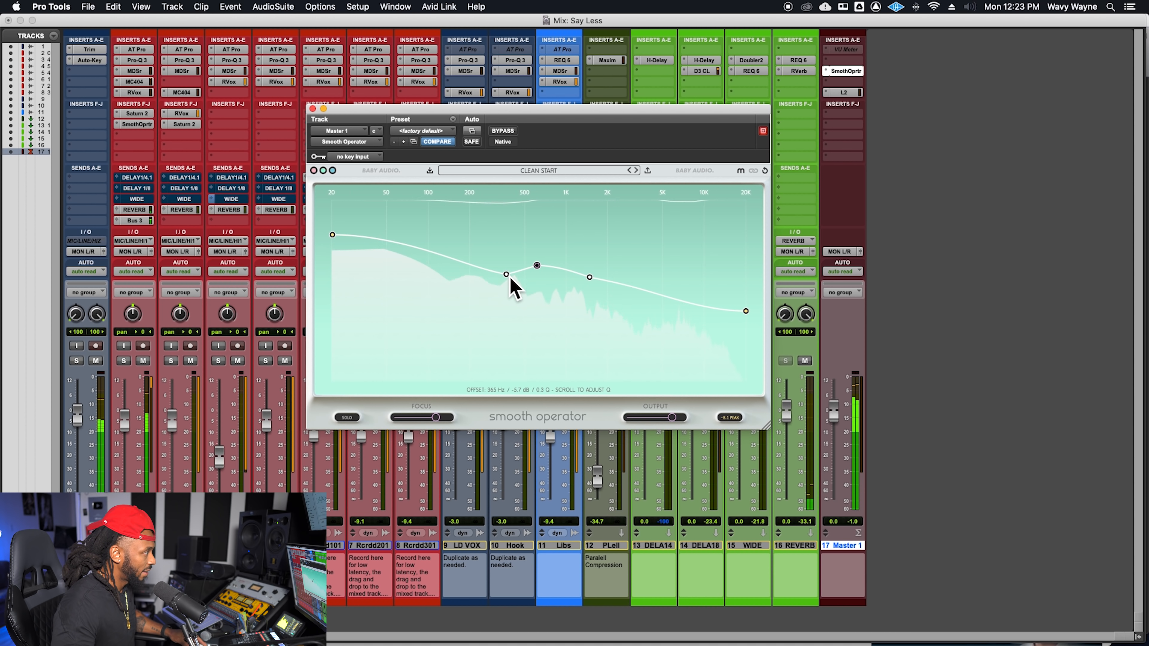
- Lower the low-mid node a little more and pull the upper-mid node down near 1.2 kHz with 0.6 Q
{"action": "left_click_drag", "start_coordinate": [509, 278], "coordinate": [512, 288]}
{"action": "left_click_drag", "start_coordinate": [589, 277], "coordinate": [584, 304]}
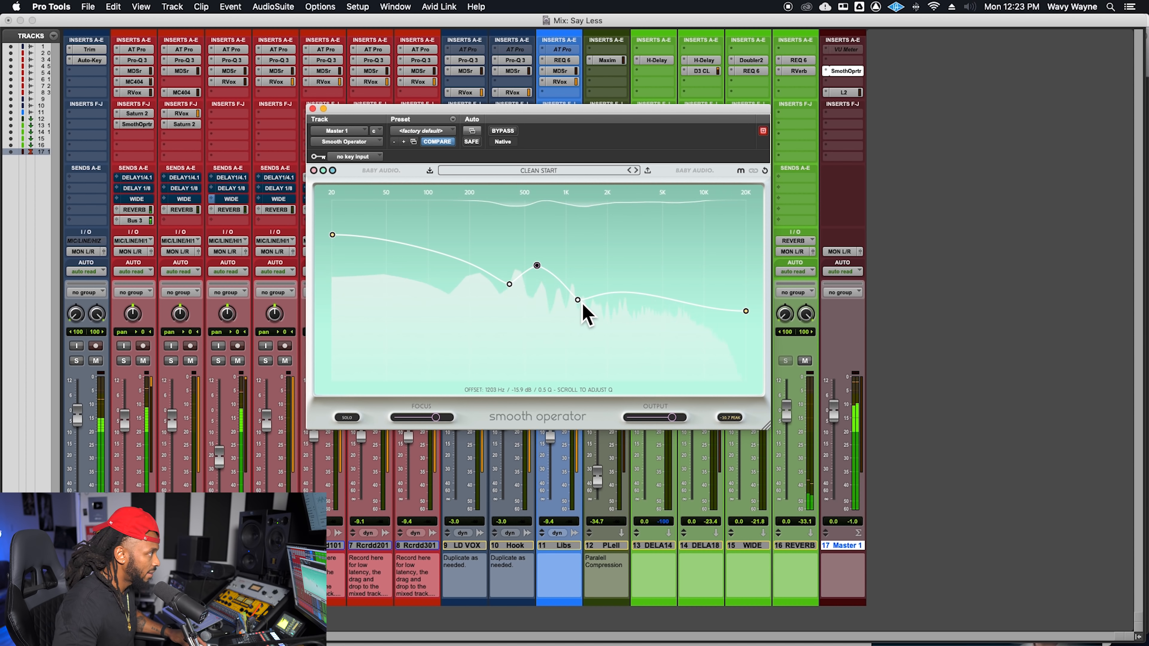
{"action": "scroll", "coordinate": [583, 304], "scroll_direction": "up", "scroll_amount": 1}
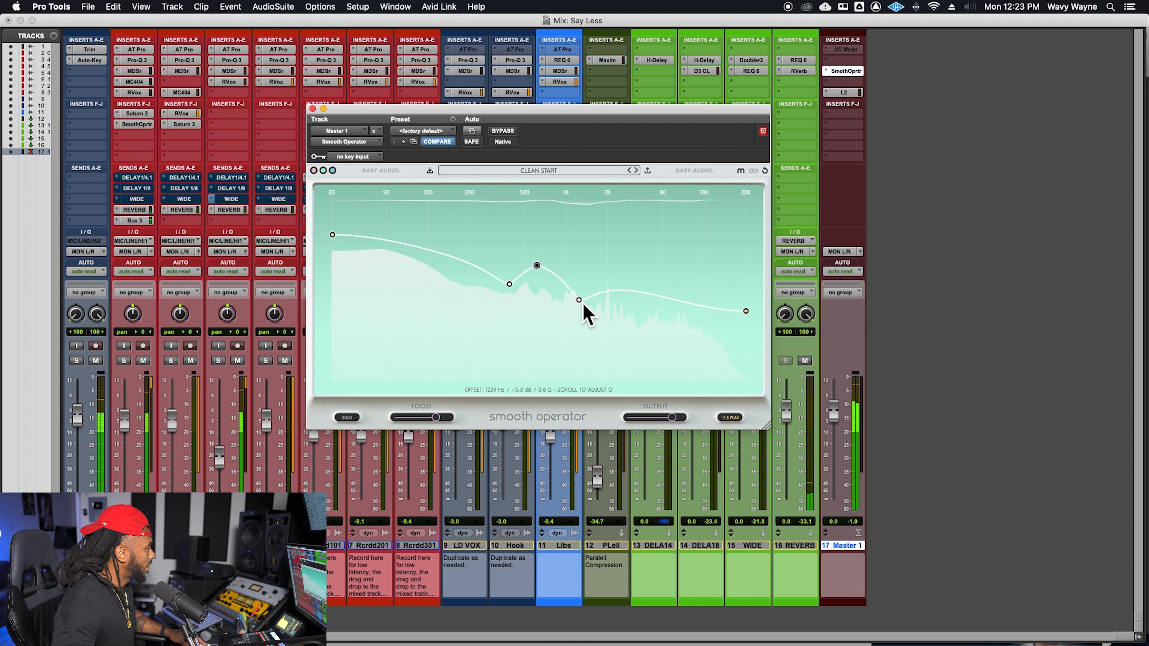
{"action": "left_click_drag", "start_coordinate": [583, 304], "coordinate": [583, 298]}
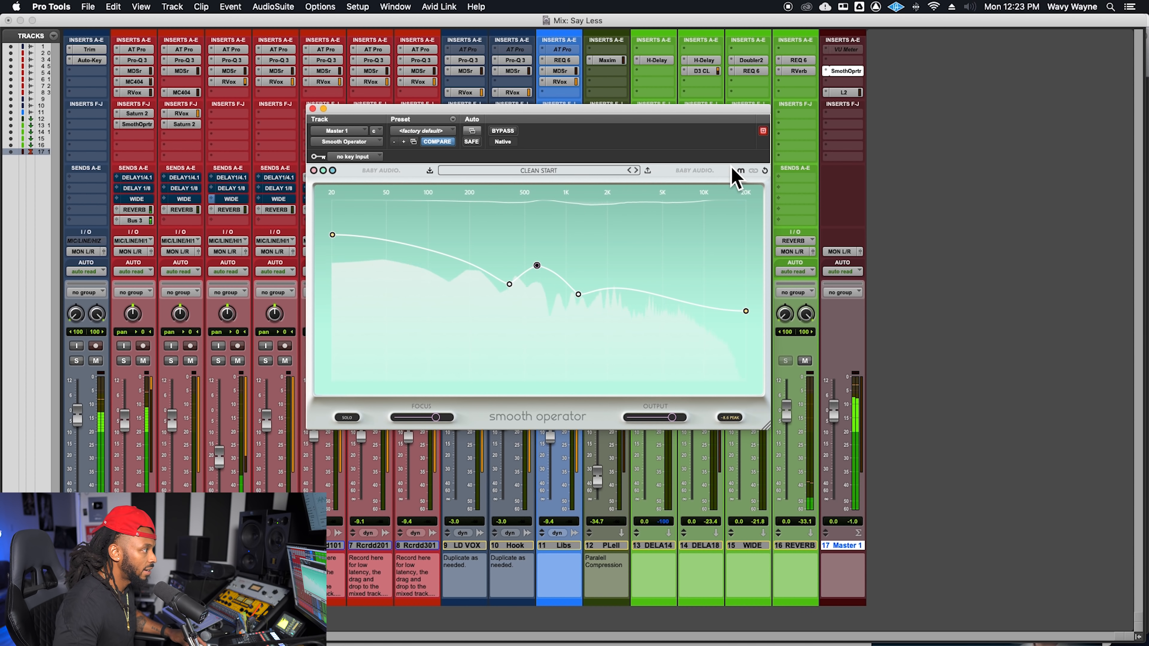
- Compare the mix with the plugin bypassed and active, restart playback, and repeat the comparison
{"action": "left_click", "coordinate": [710, 174]}
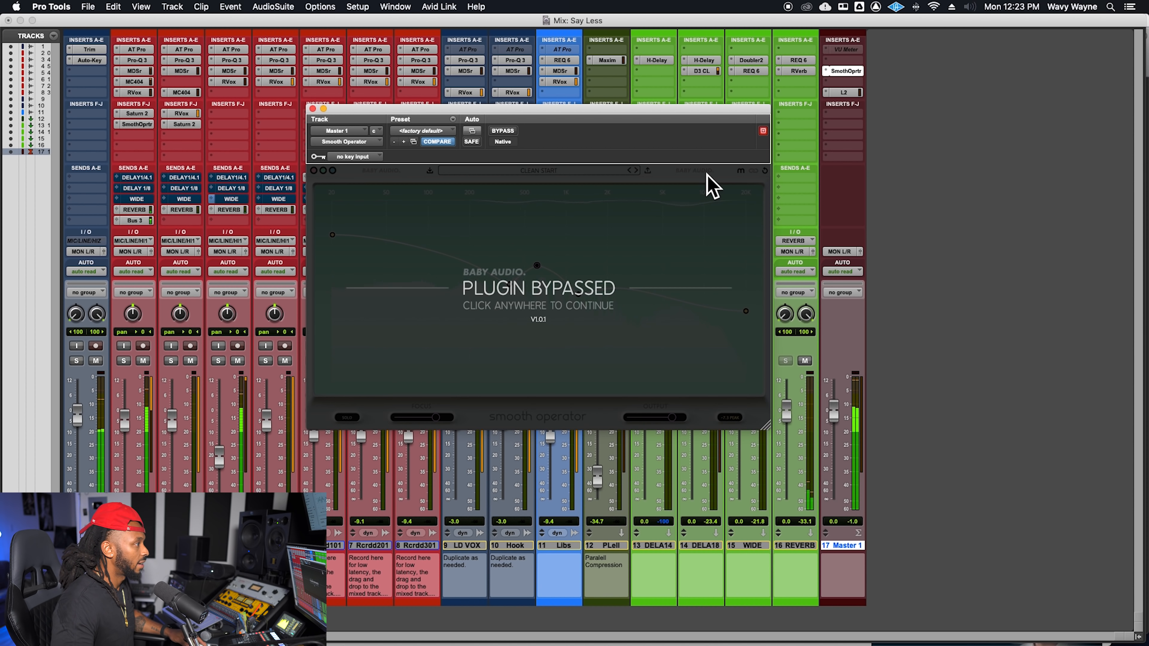
{"action": "left_click", "coordinate": [706, 174]}
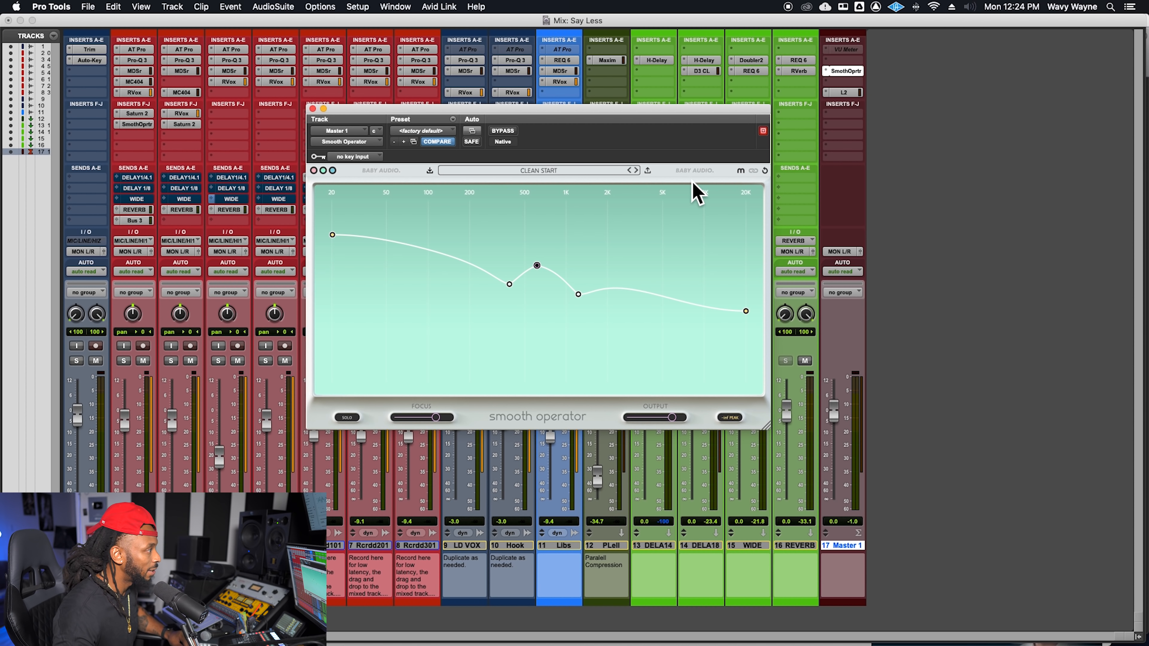
{"action": "key", "text": "space"}
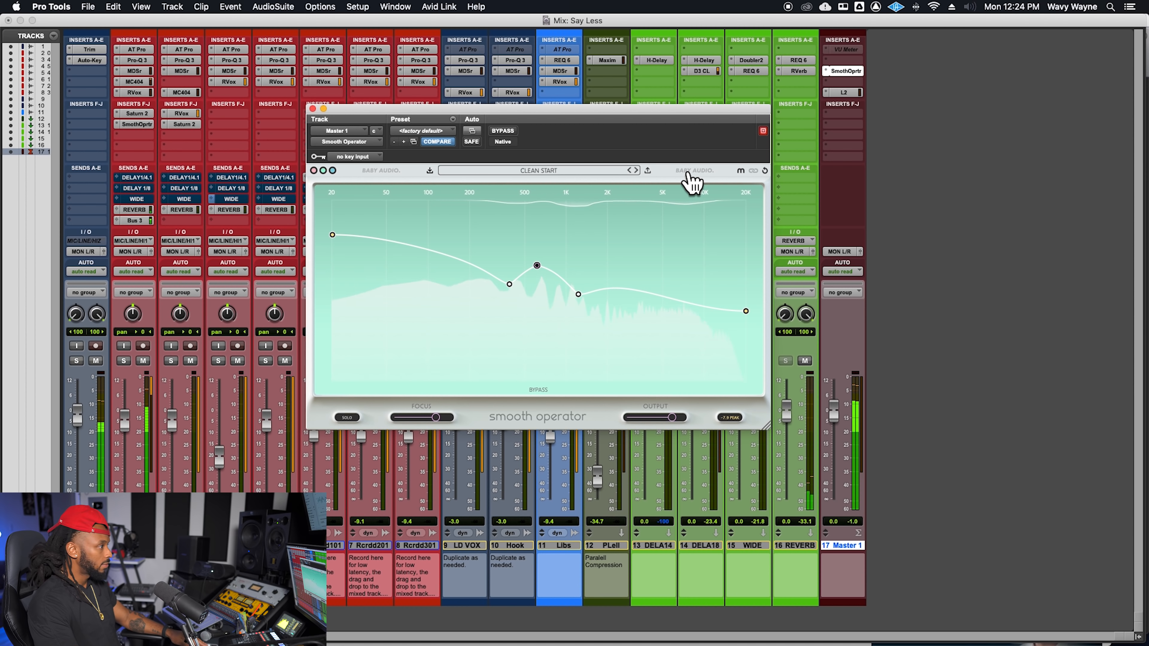
{"action": "left_click", "coordinate": [688, 174]}
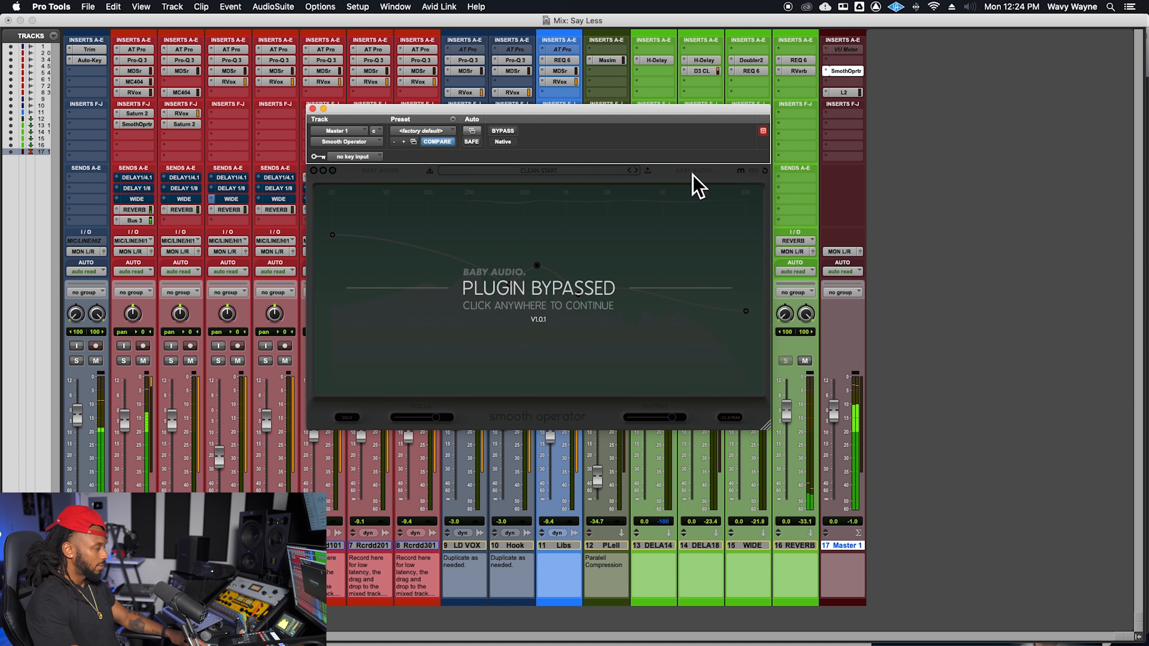
{"action": "left_click", "coordinate": [692, 175]}
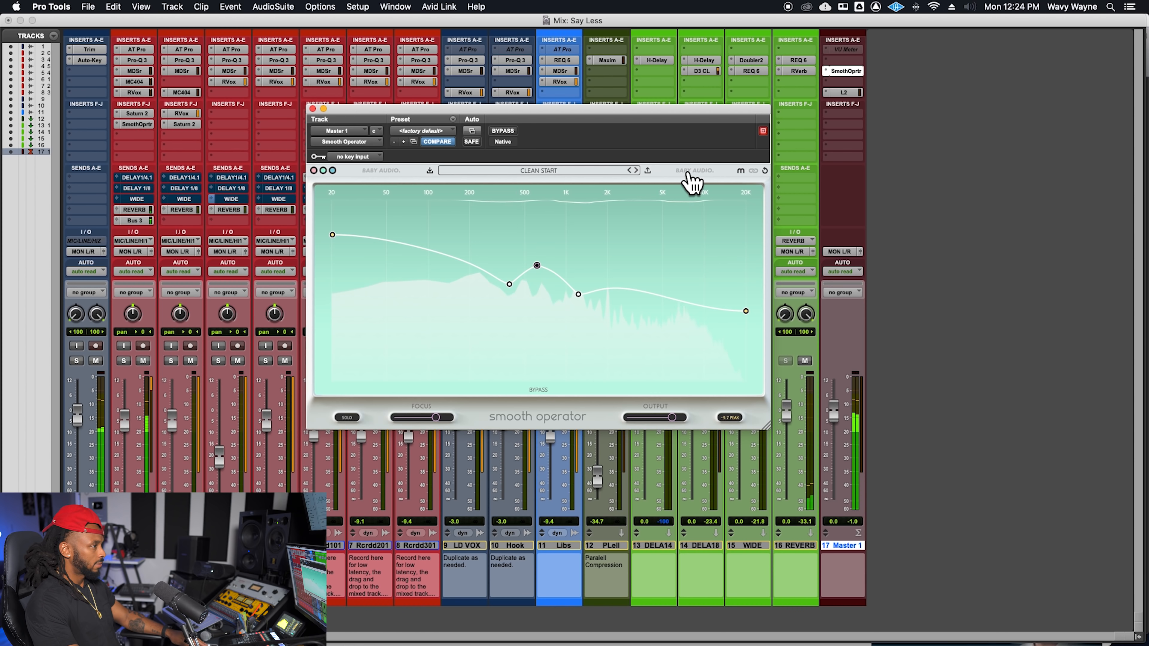
- Shift the low-mid node lower in frequency, place the upper-mid node at about 1364 Hz, and compare against bypass
{"action": "left_click_drag", "start_coordinate": [512, 287], "coordinate": [587, 295]}
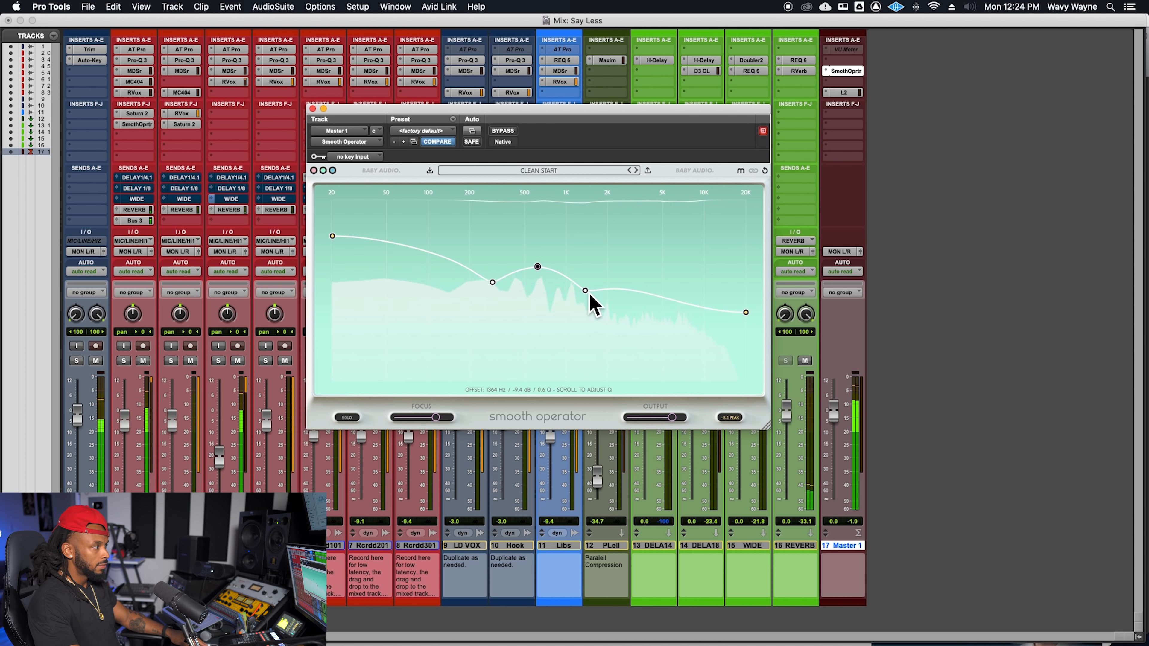
{"action": "left_click", "coordinate": [700, 173]}
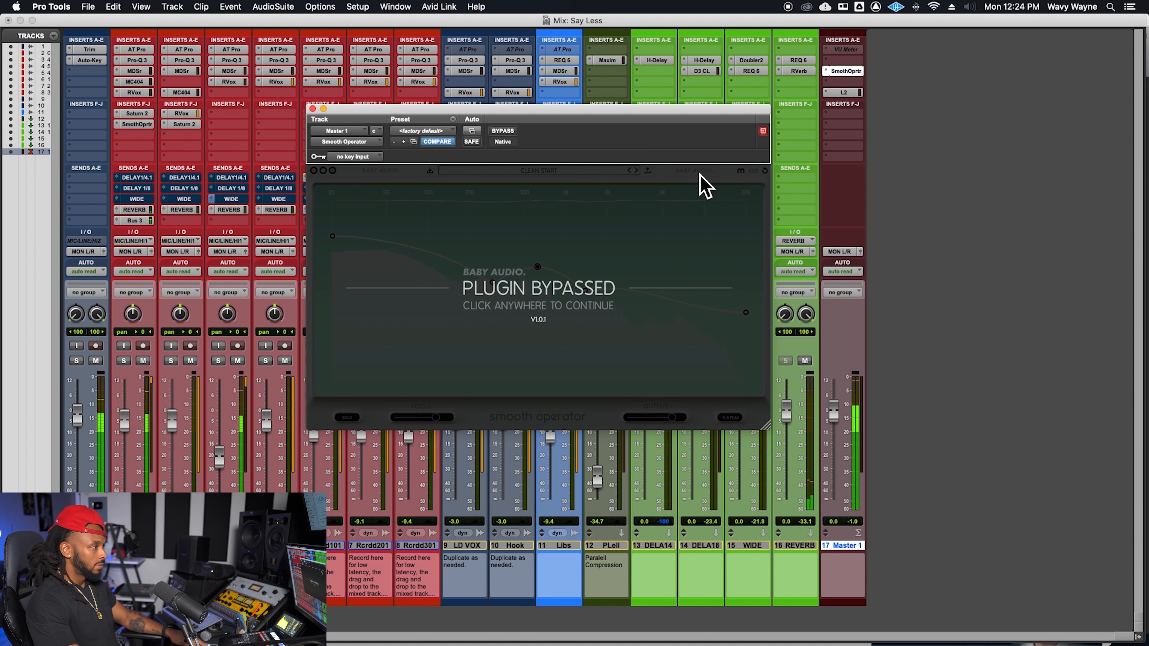
{"action": "left_click", "coordinate": [695, 175]}
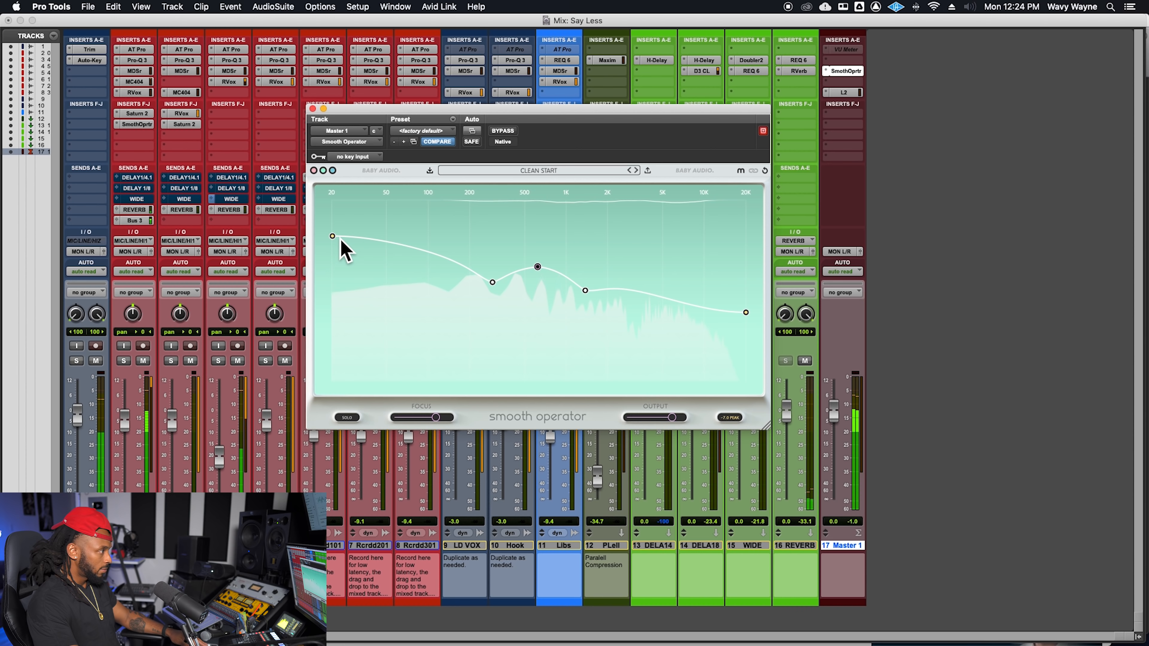
- Set the 20 Hz end to 24.0 dB and the low-mid node near 299 Hz, compare against bypass, and move the upper-mid node to about 1989 Hz
{"action": "left_click_drag", "start_coordinate": [333, 236], "coordinate": [339, 224]}
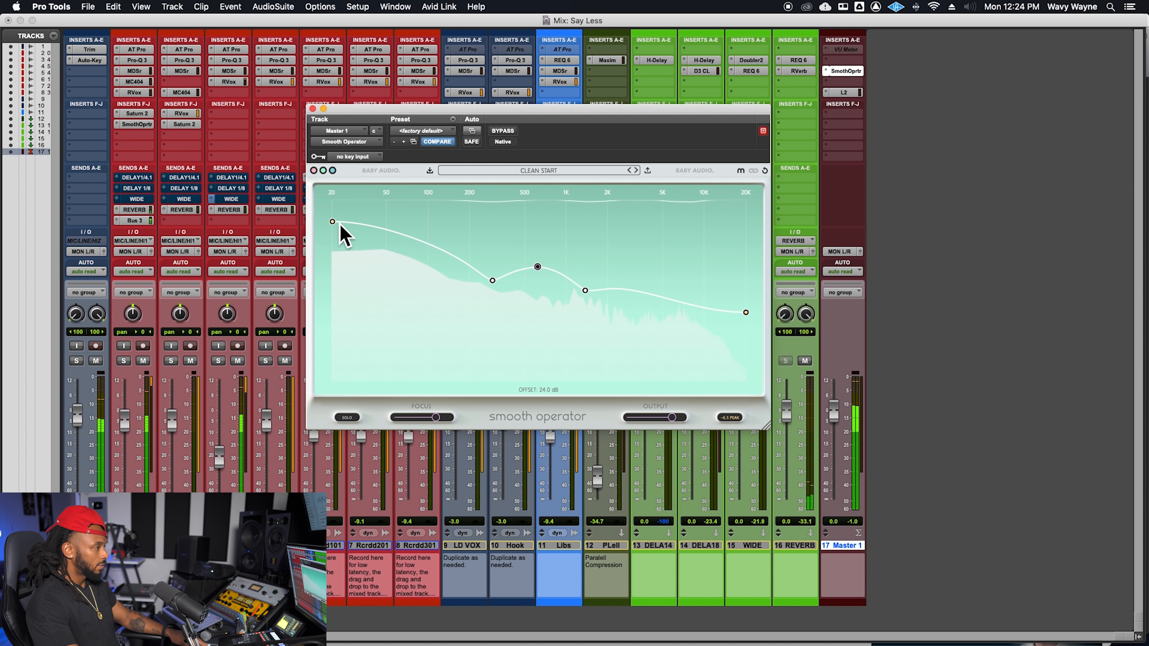
{"action": "left_click_drag", "start_coordinate": [497, 282], "coordinate": [498, 280]}
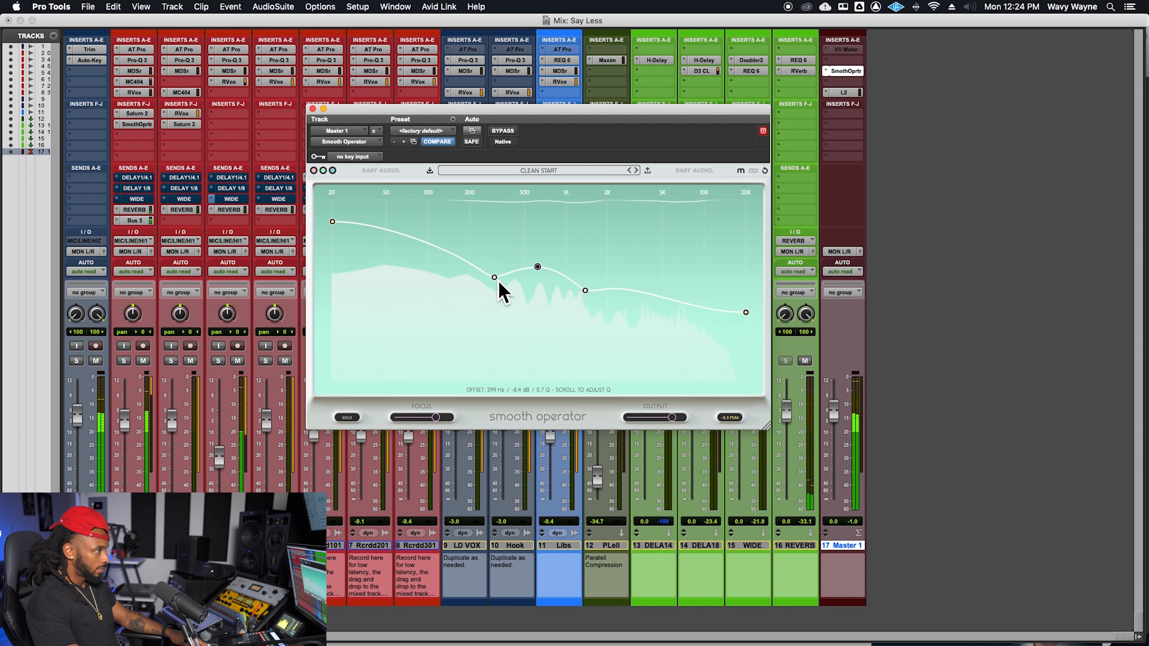
{"action": "left_click", "coordinate": [697, 173]}
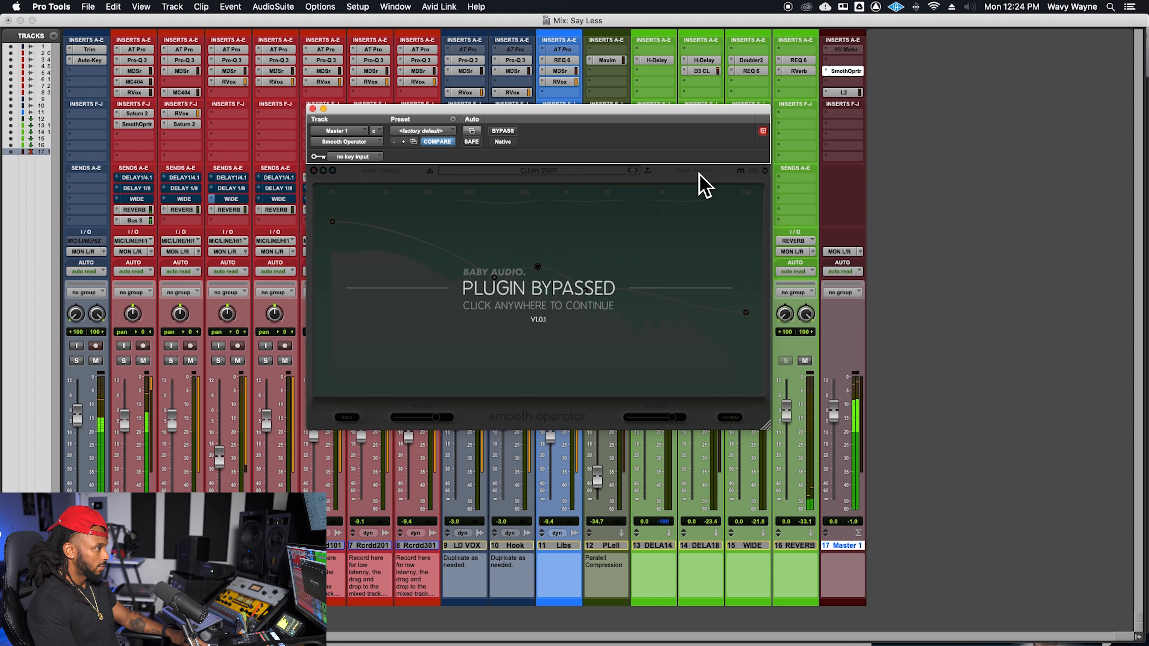
{"action": "left_click", "coordinate": [693, 183]}
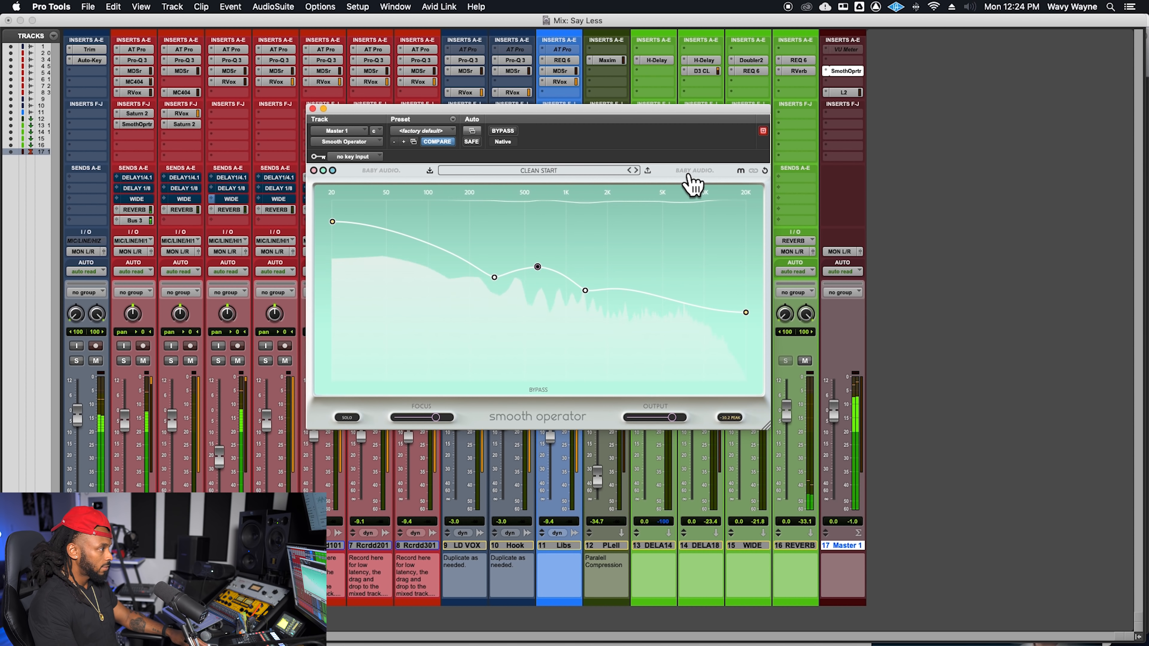
{"action": "left_click_drag", "start_coordinate": [595, 294], "coordinate": [612, 294]}
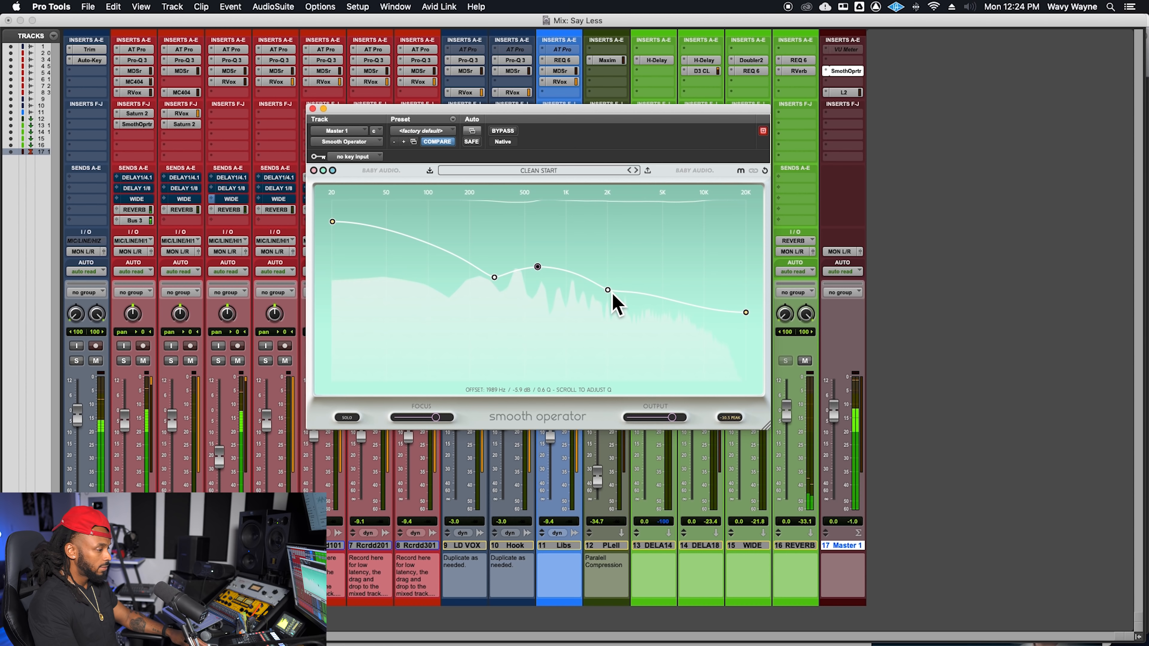